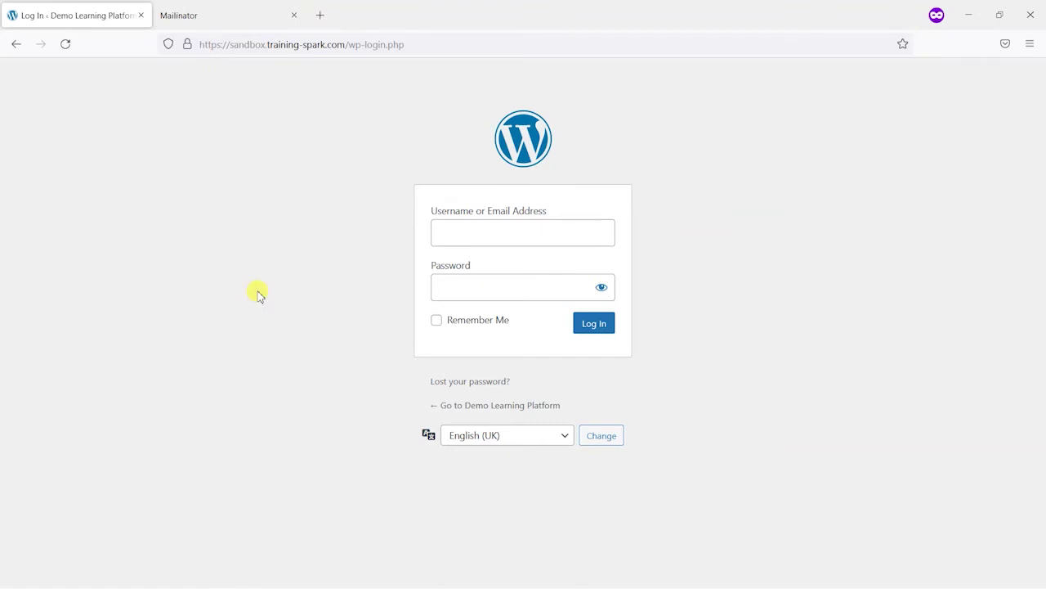
- Request a password reset for the learner's account using the account's email address
{"action": "left_click", "coordinate": [462, 386]}
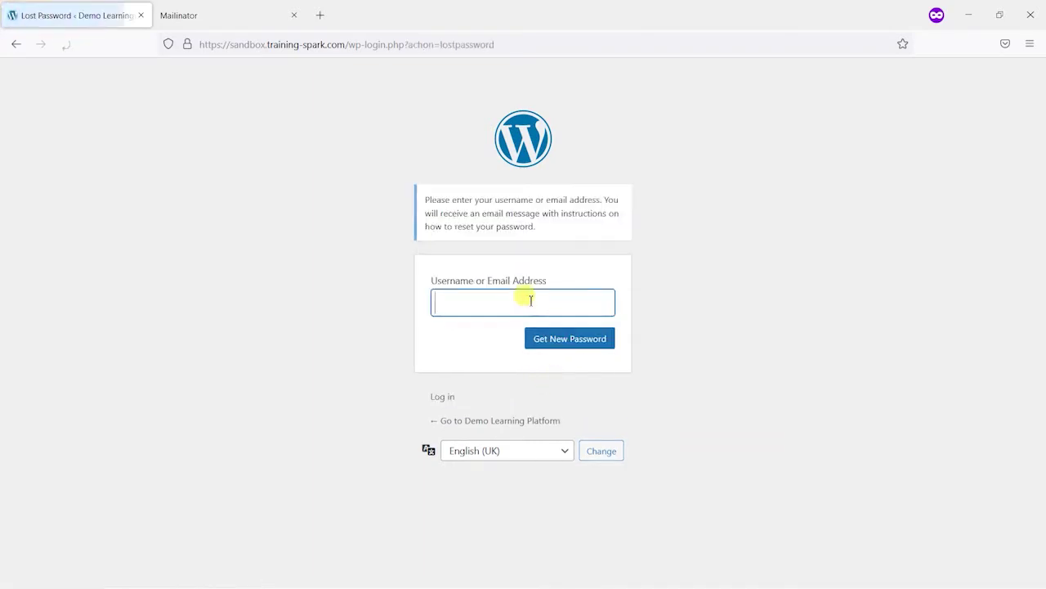
{"action": "key", "text": "ctrl+v"}
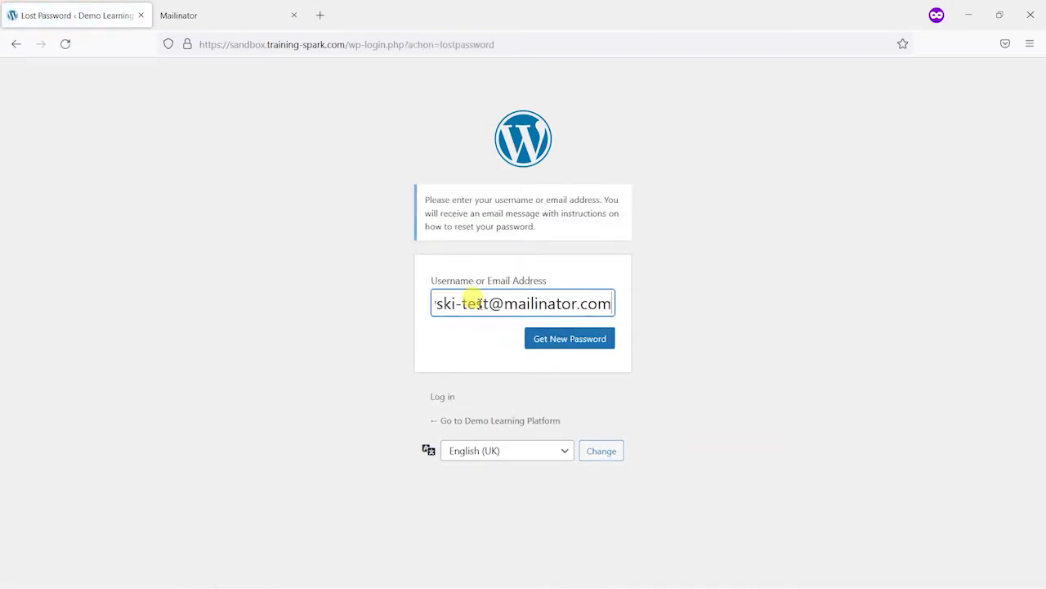
{"action": "left_click", "coordinate": [565, 339]}
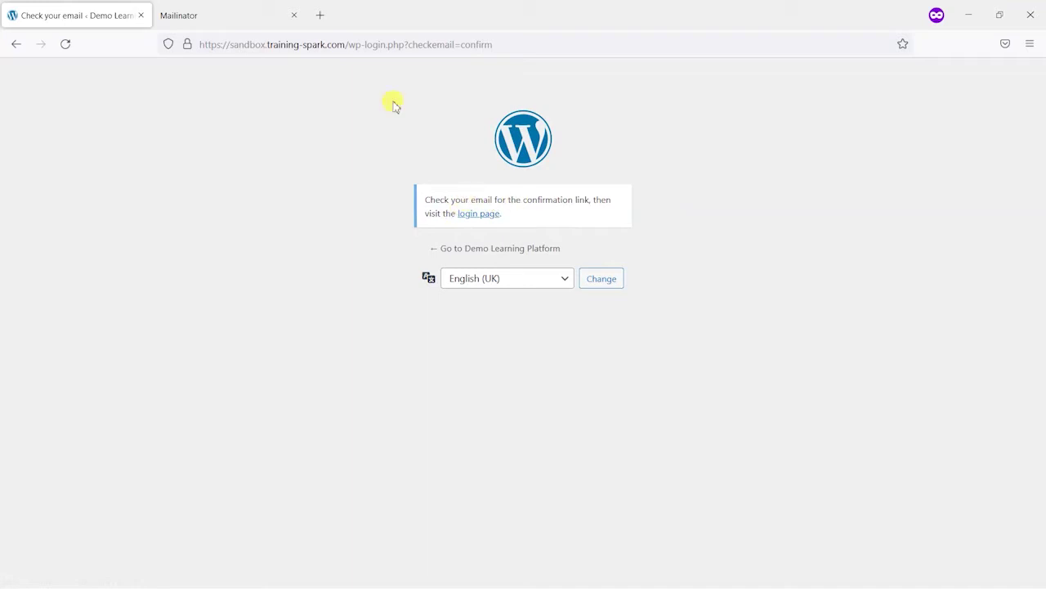
- Open the Demo Learning Platform password reset email in the Mailinator inbox and view its default text
{"action": "left_click", "coordinate": [197, 9]}
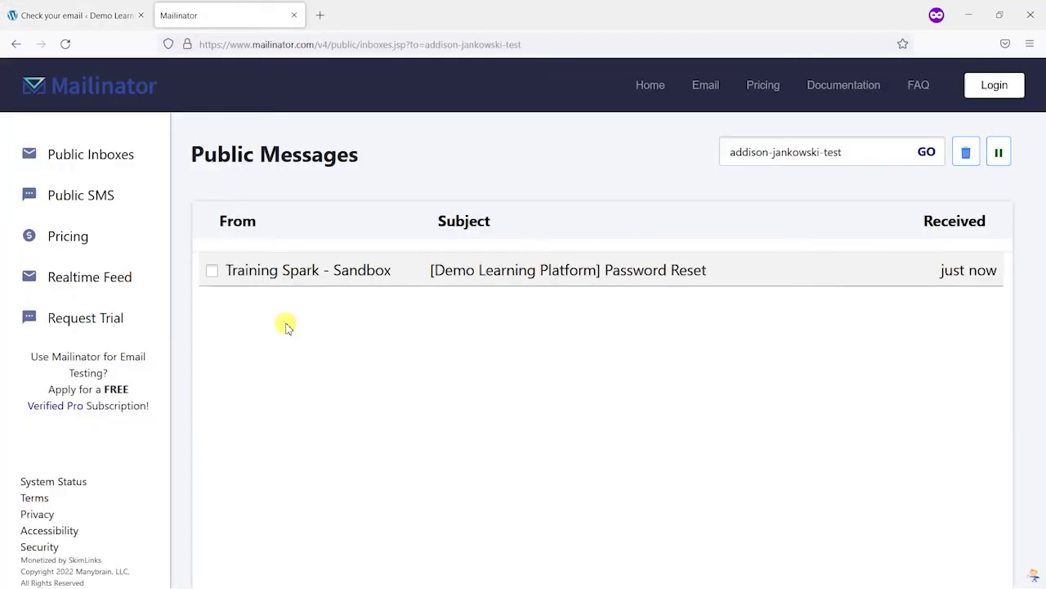
{"action": "left_click", "coordinate": [573, 269]}
{"action": "scroll", "coordinate": [605, 286], "scroll_direction": "down", "scroll_amount": 1}
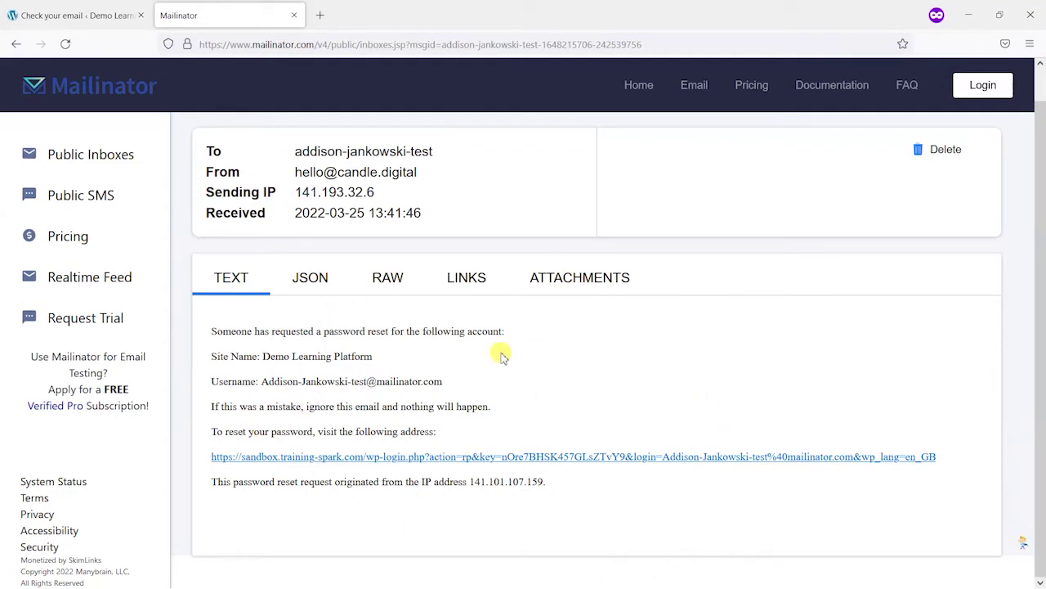
- Switch to the logged-in Demo Learning Platform browser window and open the site's admin dashboard
{"action": "key", "text": "alt+Tab"}
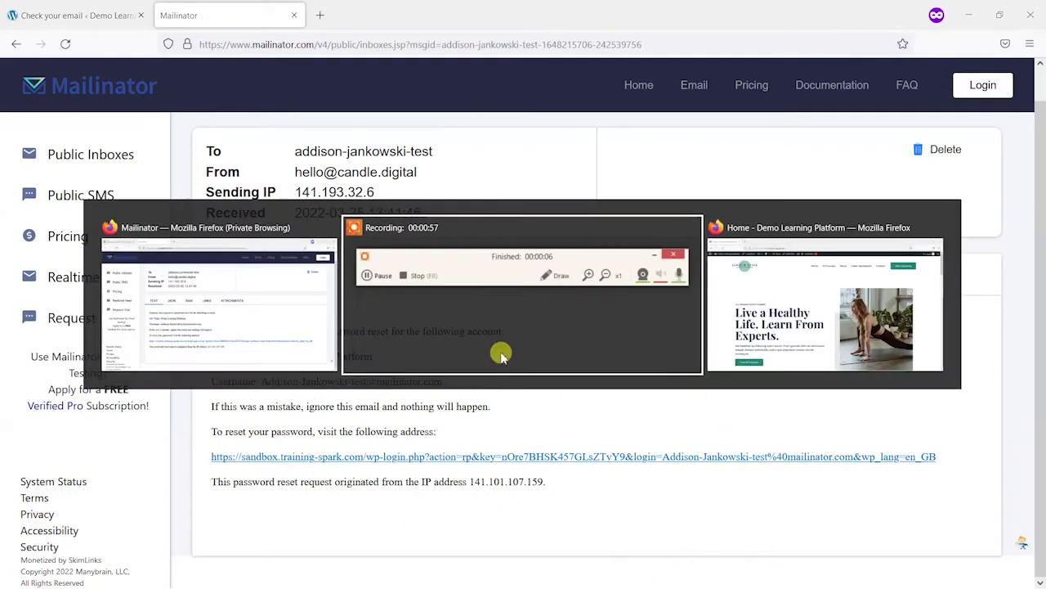
{"action": "left_click", "coordinate": [781, 304]}
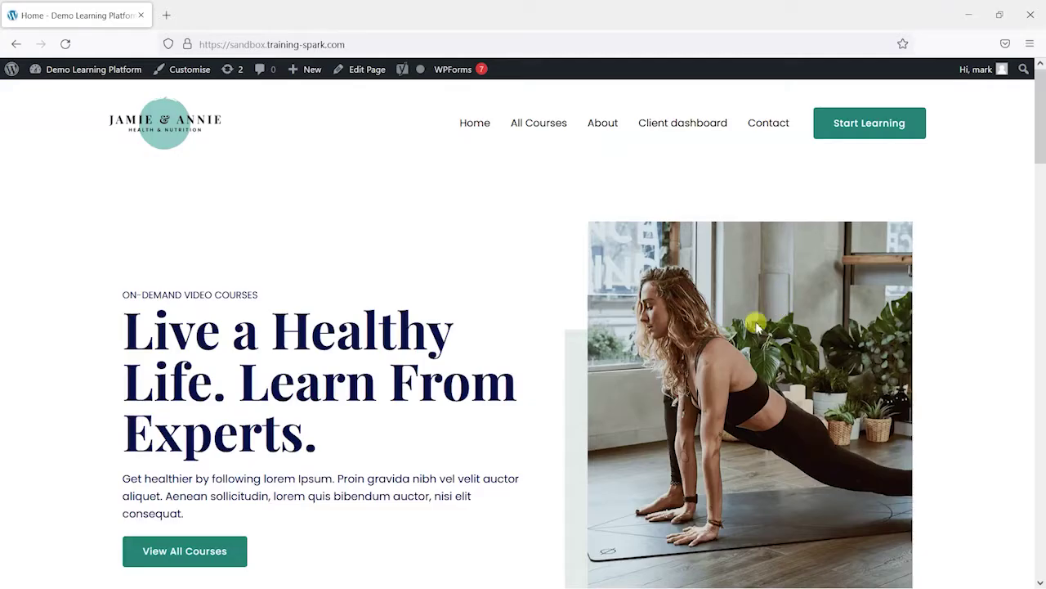
{"action": "mouse_move", "coordinate": [77, 71]}
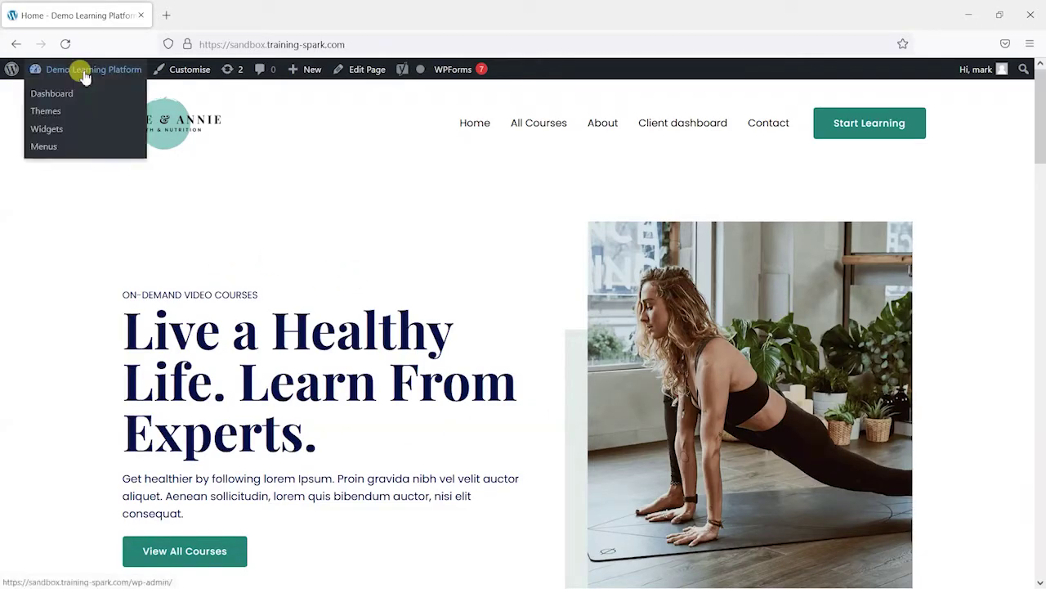
{"action": "left_click", "coordinate": [64, 99]}
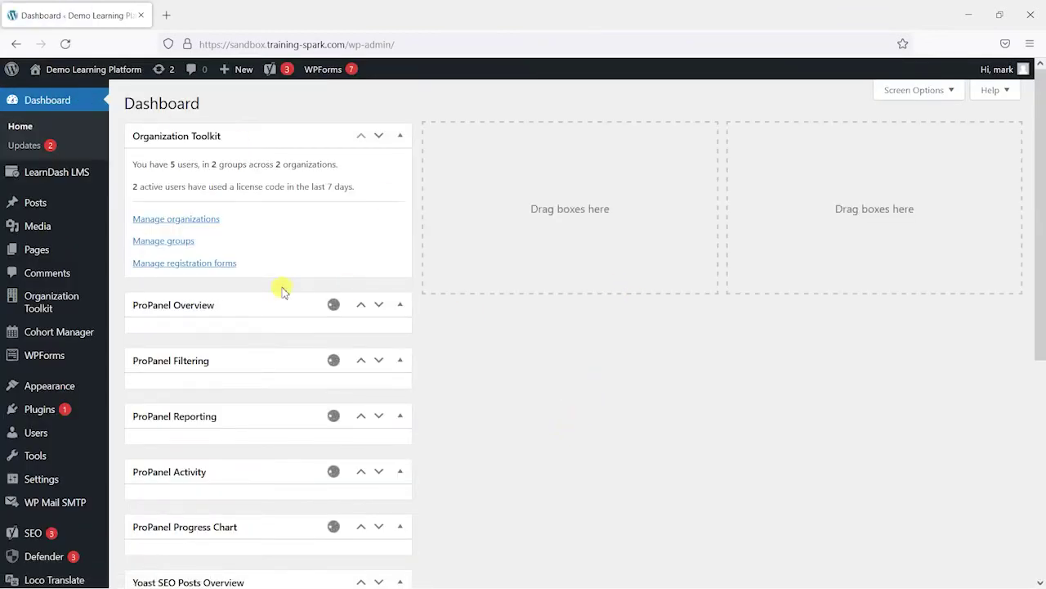
- Search the plugin directory for "Email Templates", and install and activate the Email Templates plugin by wpexpertsio
{"action": "mouse_move", "coordinate": [36, 416]}
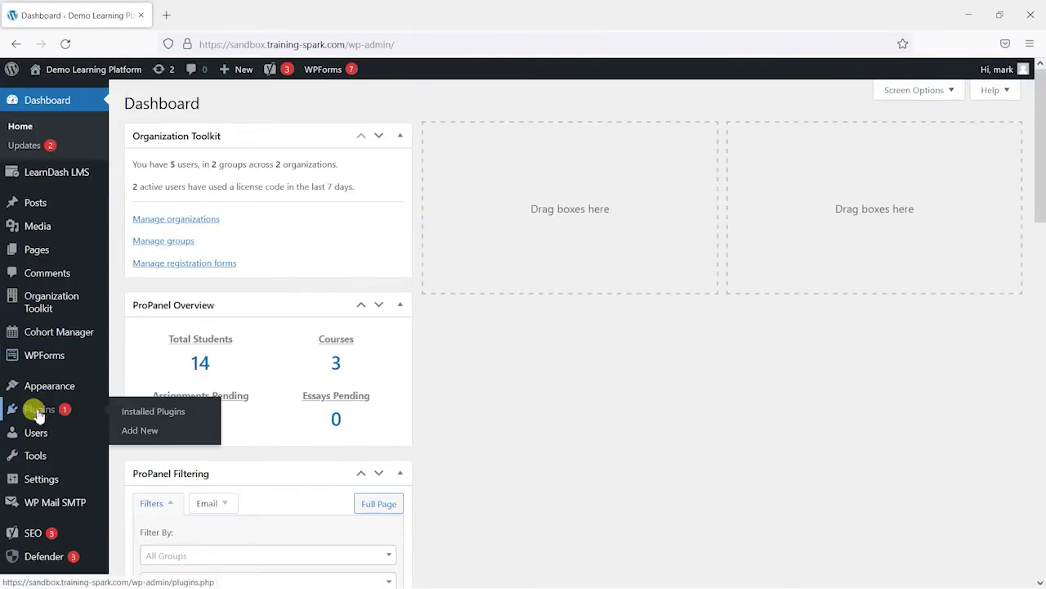
{"action": "left_click", "coordinate": [141, 431]}
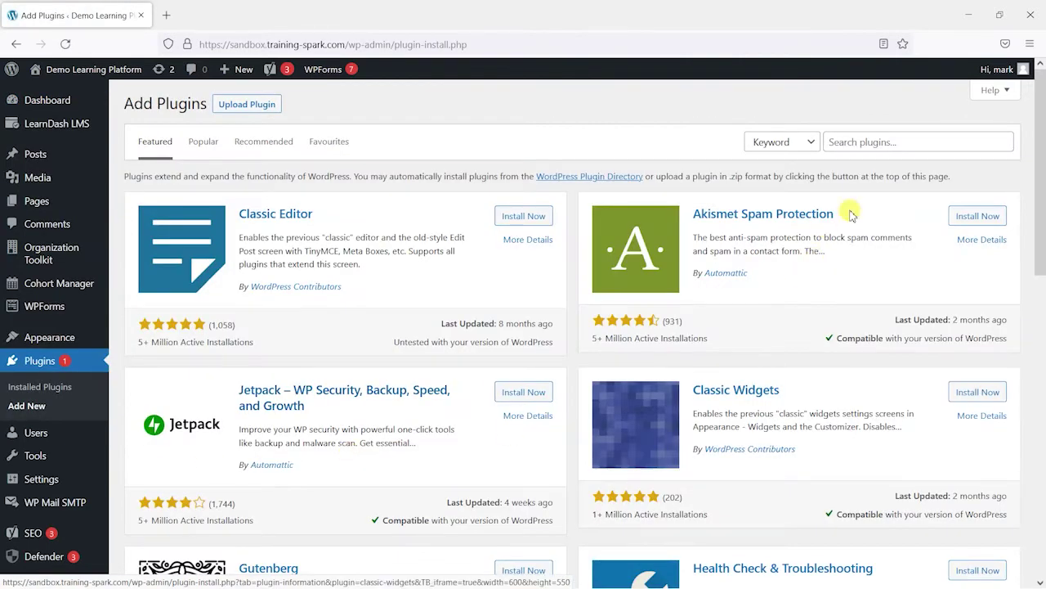
{"action": "left_click", "coordinate": [858, 142]}
{"action": "type", "text": "Ema"}
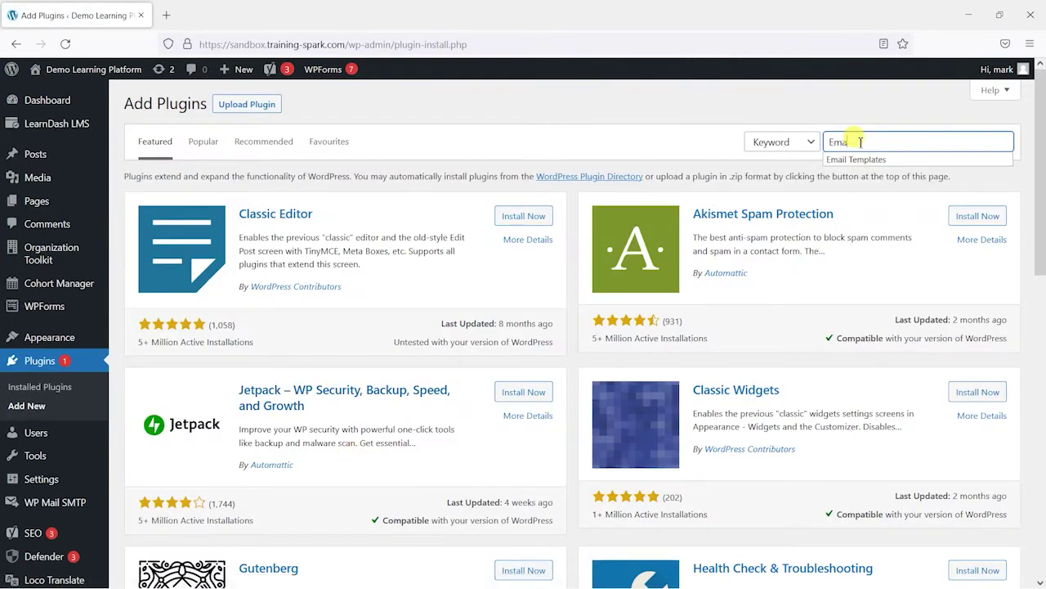
{"action": "type", "text": "il Templates"}
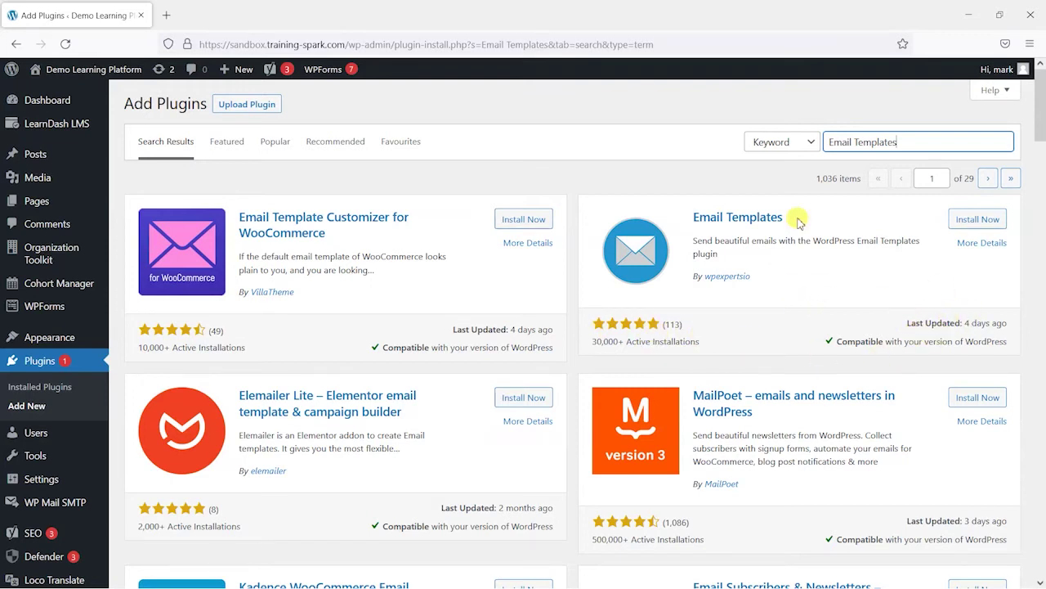
{"action": "left_click", "coordinate": [972, 221]}
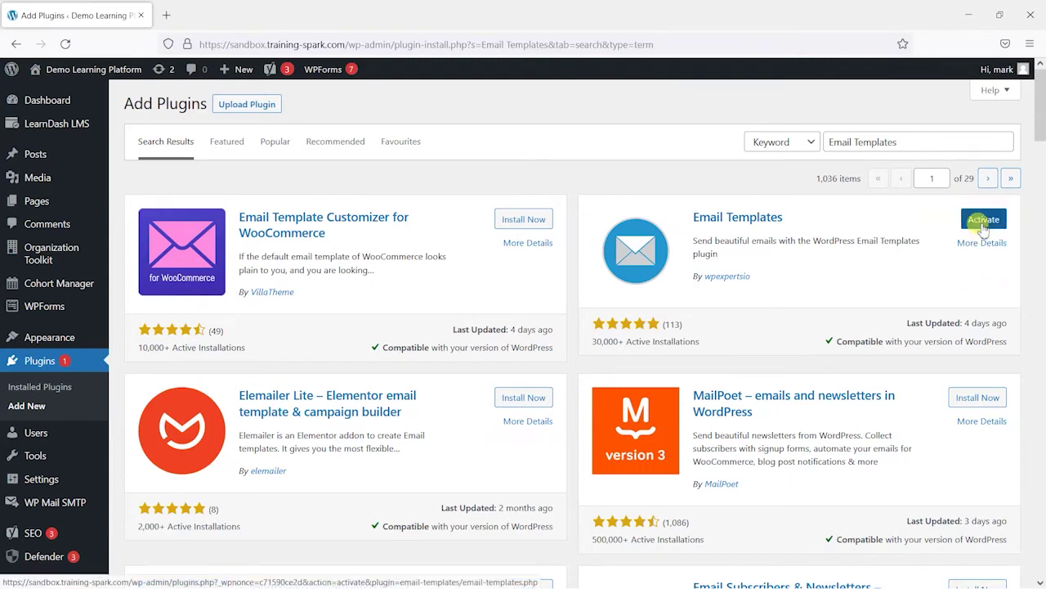
{"action": "left_click", "coordinate": [984, 228]}
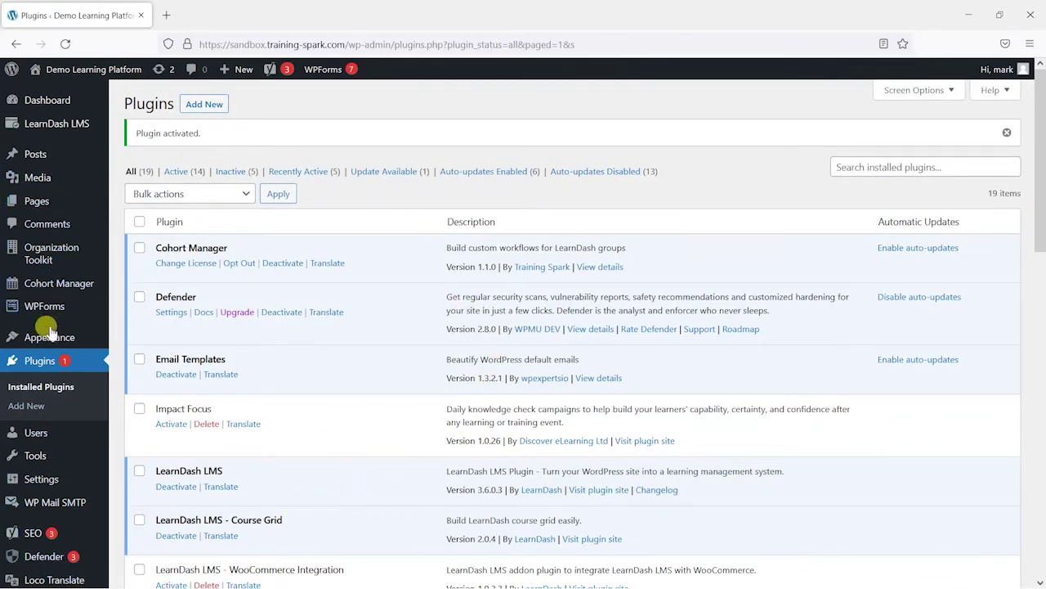
- Open the Email Templates customiser and go to its sender settings
{"action": "mouse_move", "coordinate": [60, 343]}
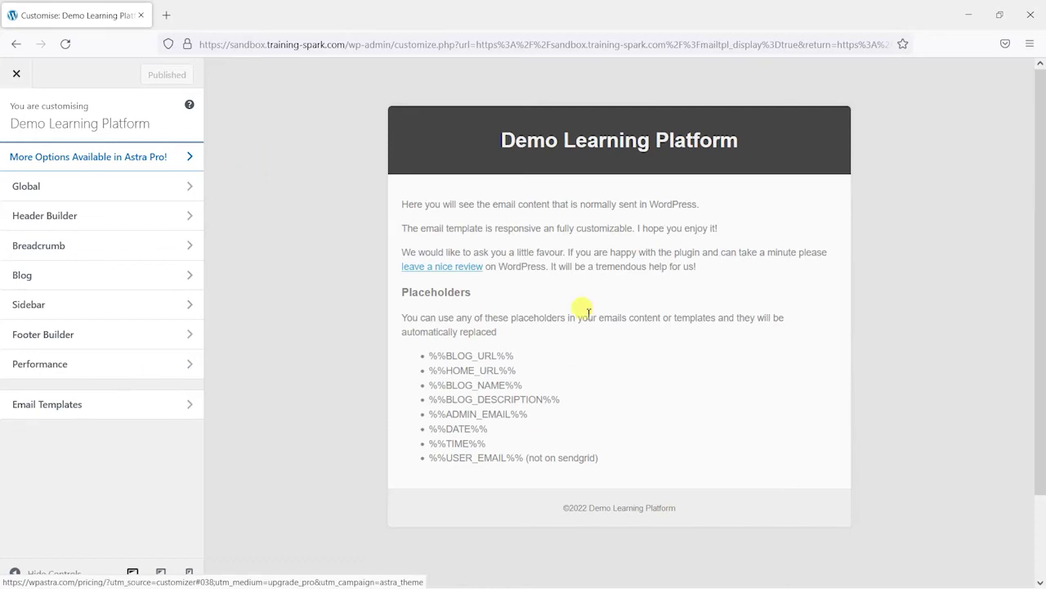
{"action": "left_click", "coordinate": [159, 406]}
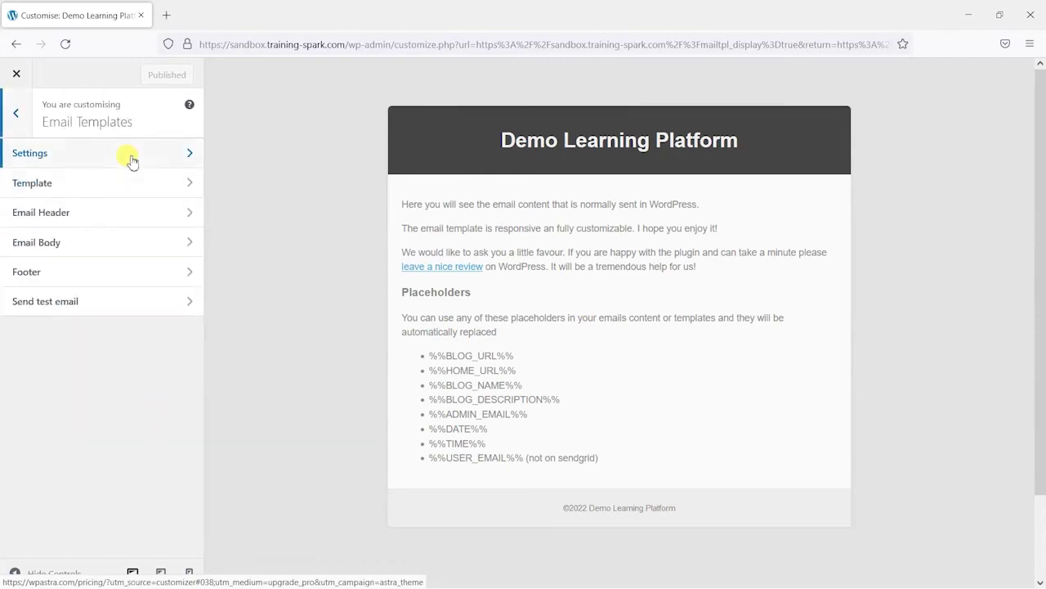
{"action": "left_click", "coordinate": [127, 157]}
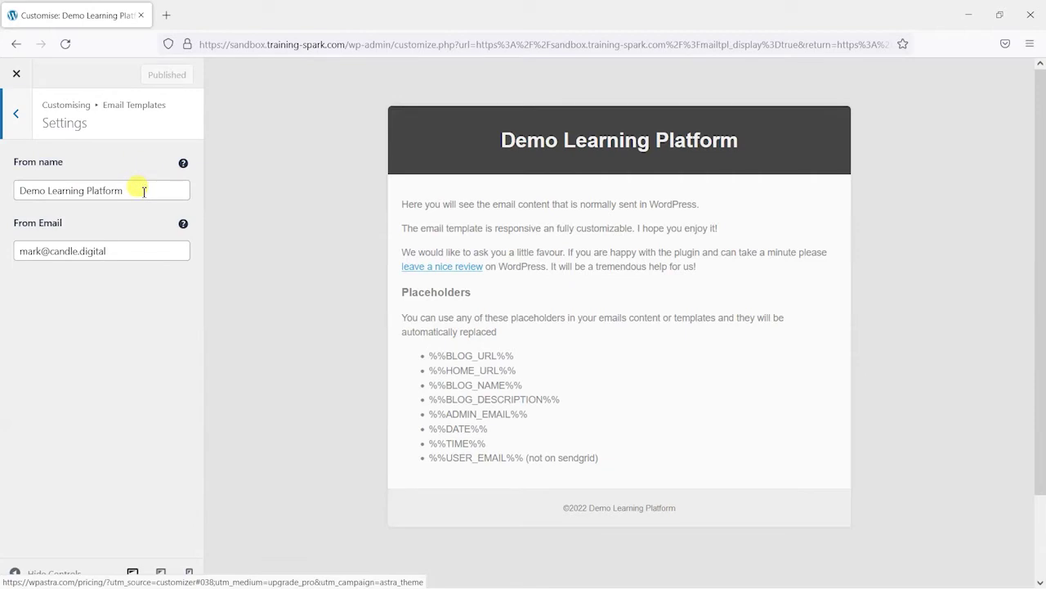
- Replace the From name with "My LearnDash Site" and enter the site's support address as the From Email
{"action": "left_click_drag", "start_coordinate": [106, 255], "coordinate": [11, 222]}
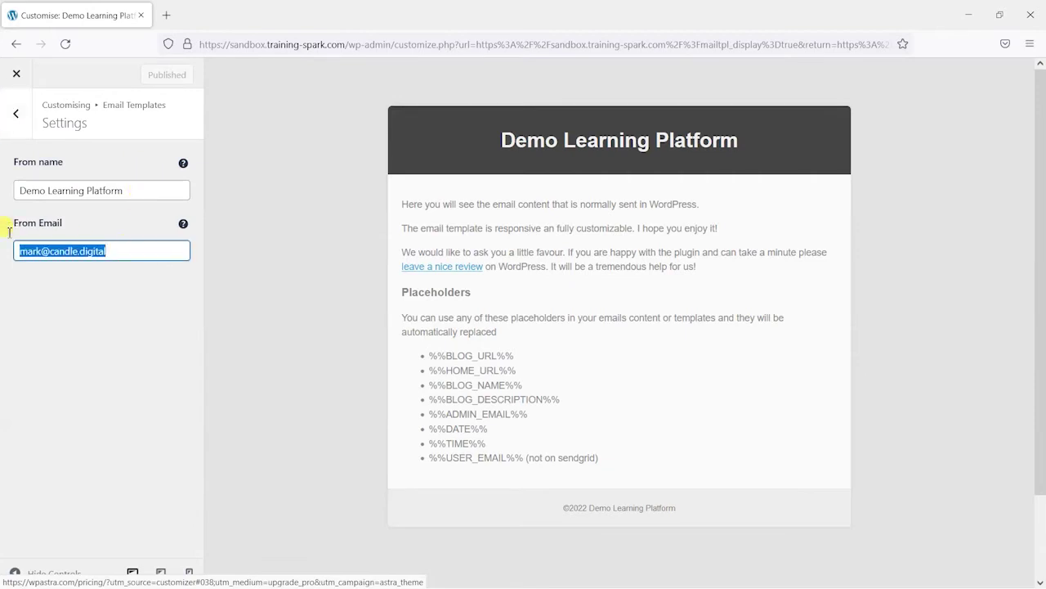
{"action": "double_click", "coordinate": [112, 182]}
{"action": "left_click", "coordinate": [117, 189]}
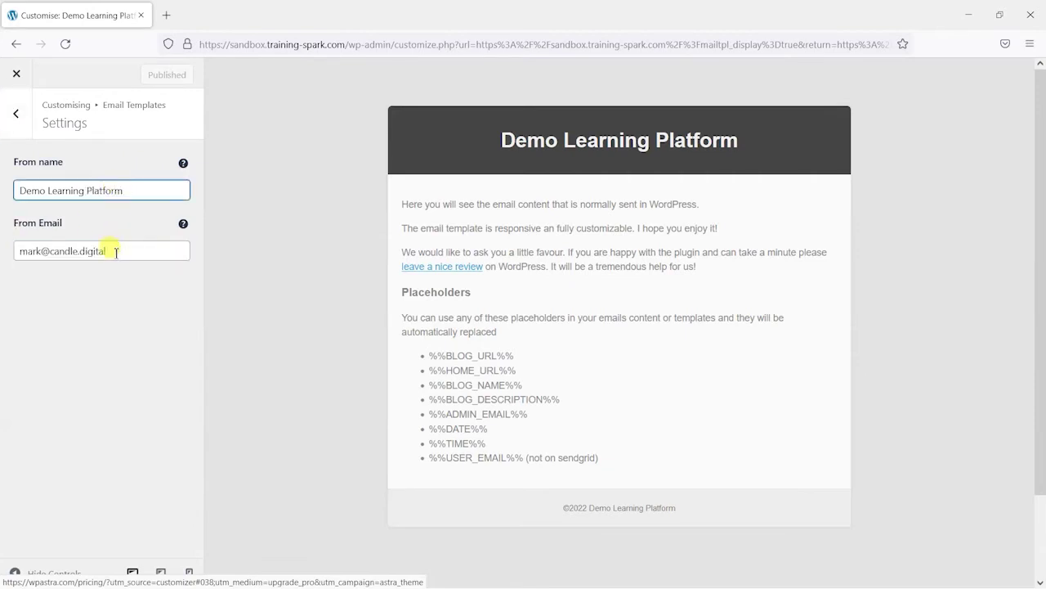
{"action": "left_click_drag", "start_coordinate": [117, 248], "coordinate": [4, 254]}
{"action": "key", "text": "BackSpace"}
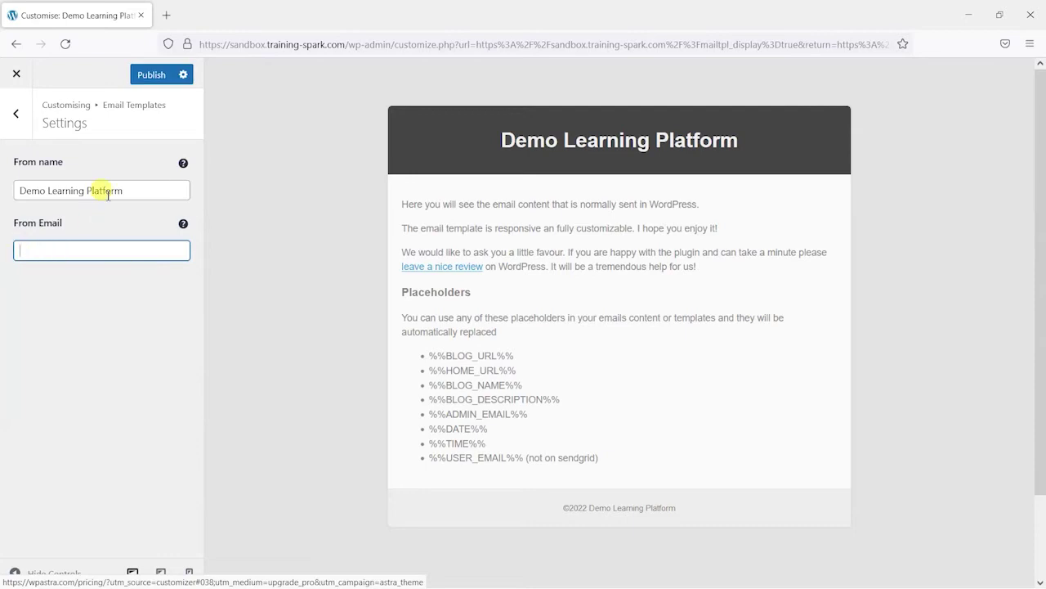
{"action": "left_click", "coordinate": [114, 188]}
{"action": "left_click_drag", "start_coordinate": [123, 189], "coordinate": [4, 206]}
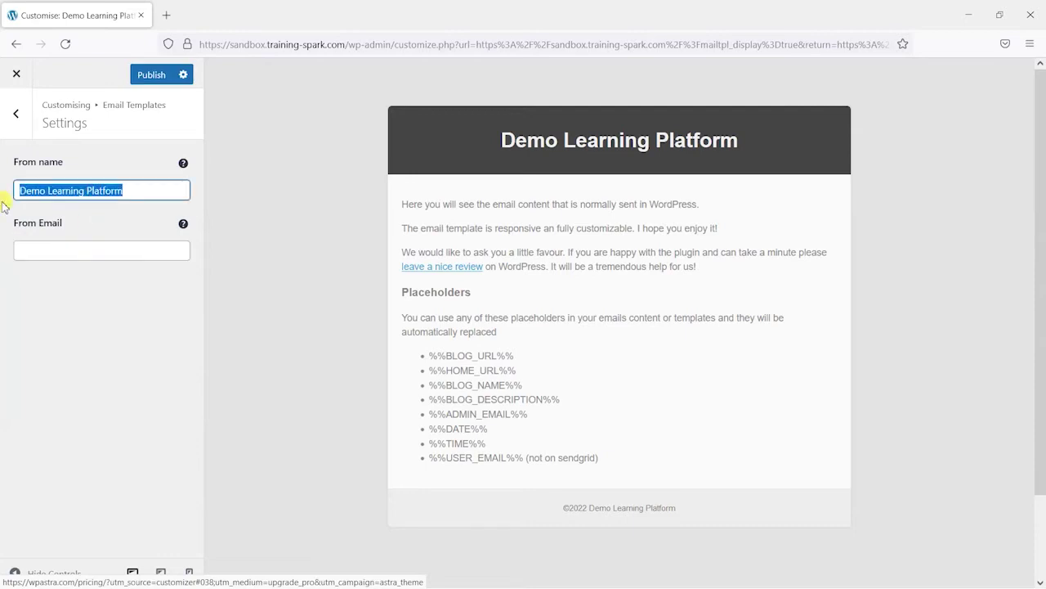
{"action": "type", "text": "My LearnDash Site"}
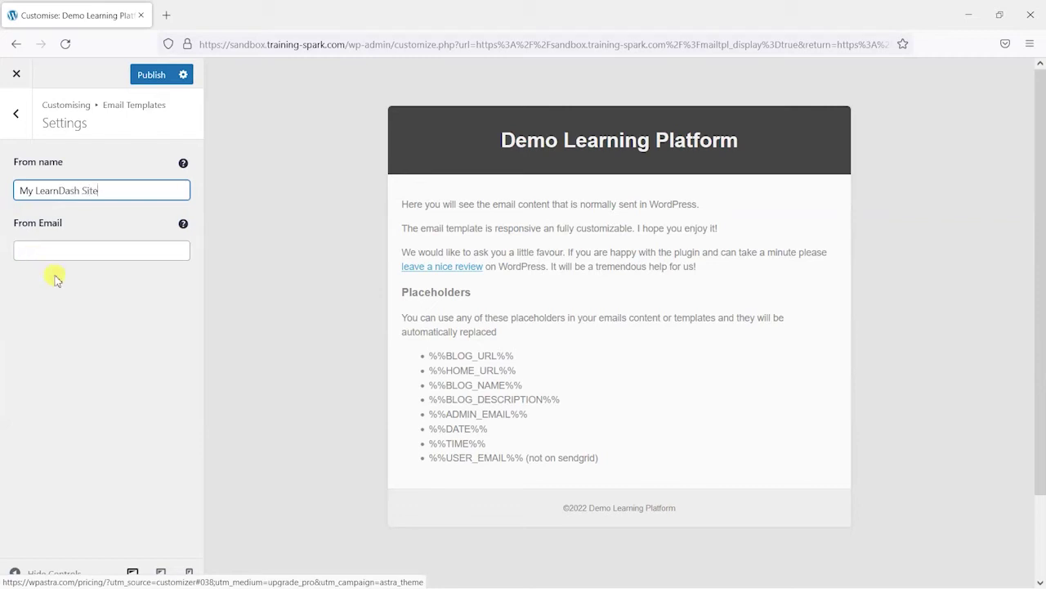
{"action": "left_click", "coordinate": [59, 252]}
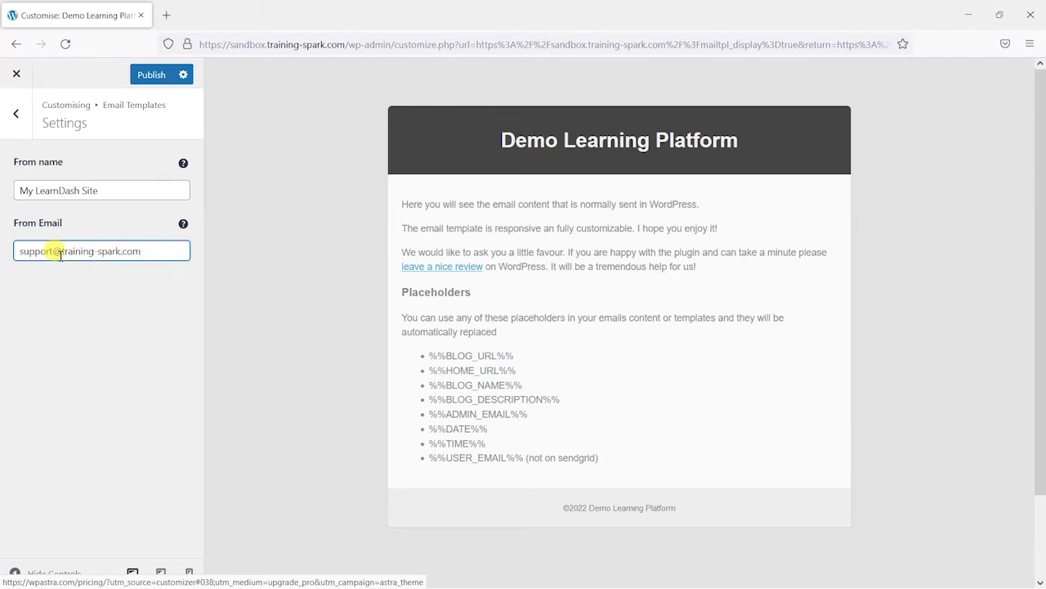
{"action": "left_click", "coordinate": [169, 342]}
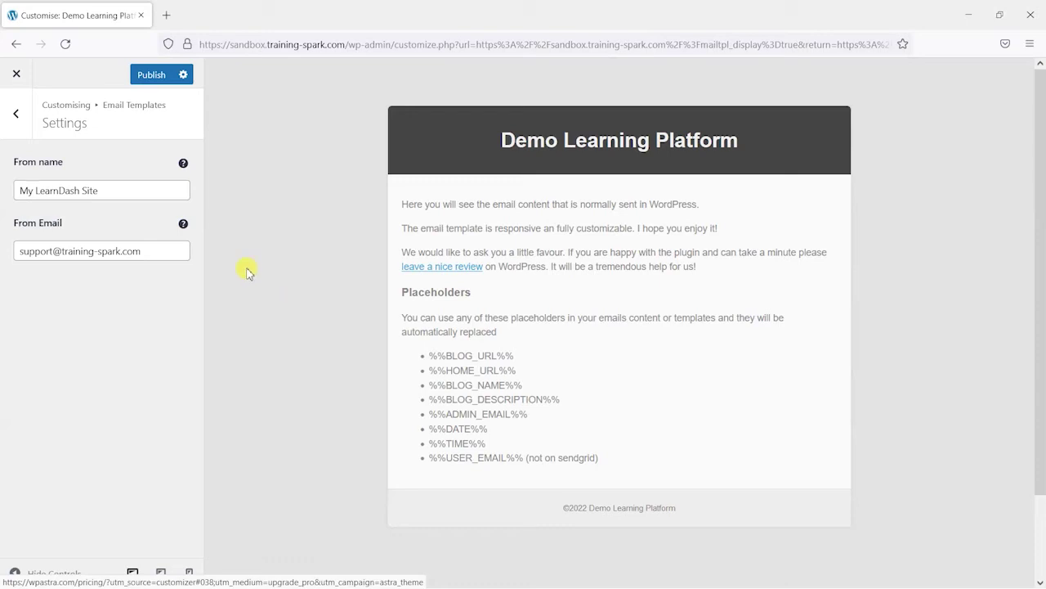
- Leave the sender settings and open the Template options of Email Templates
{"action": "left_click", "coordinate": [18, 113]}
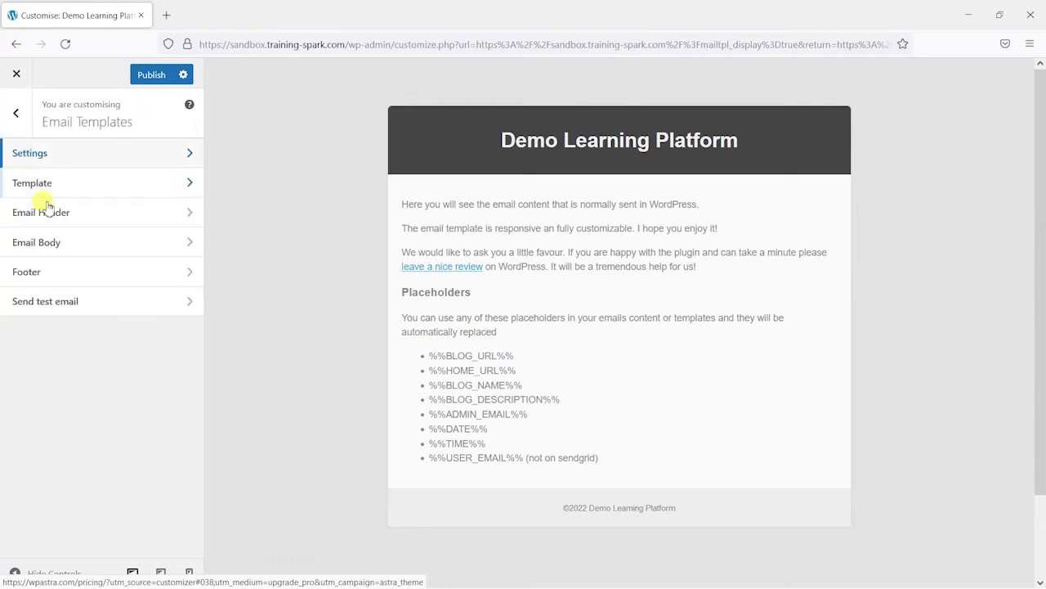
{"action": "left_click", "coordinate": [127, 190]}
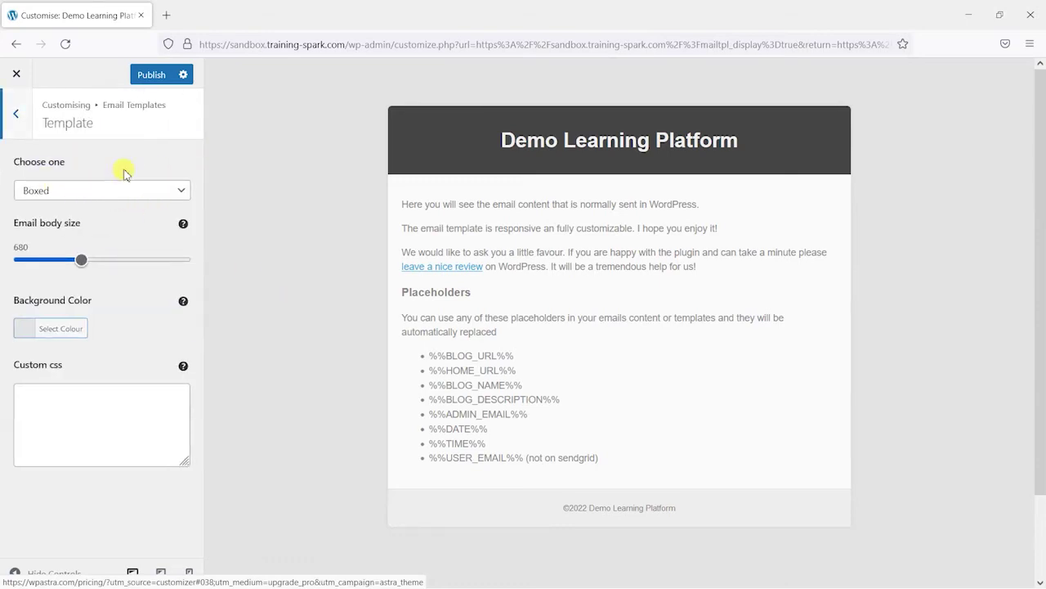
- Try the Fullwidth layout for the email template and switch back to Boxed
{"action": "left_click", "coordinate": [135, 189]}
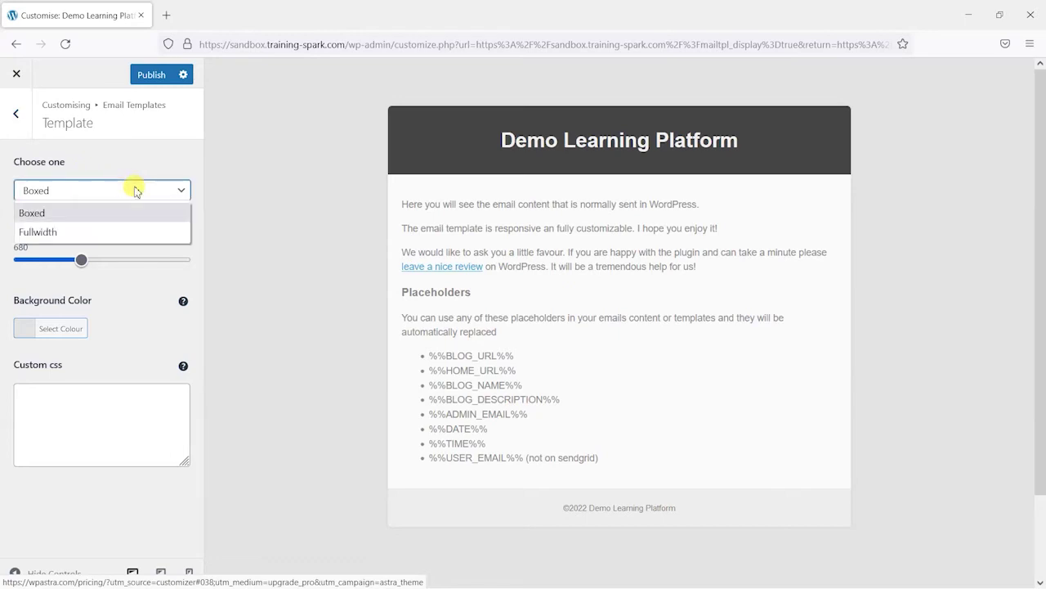
{"action": "left_click", "coordinate": [119, 234]}
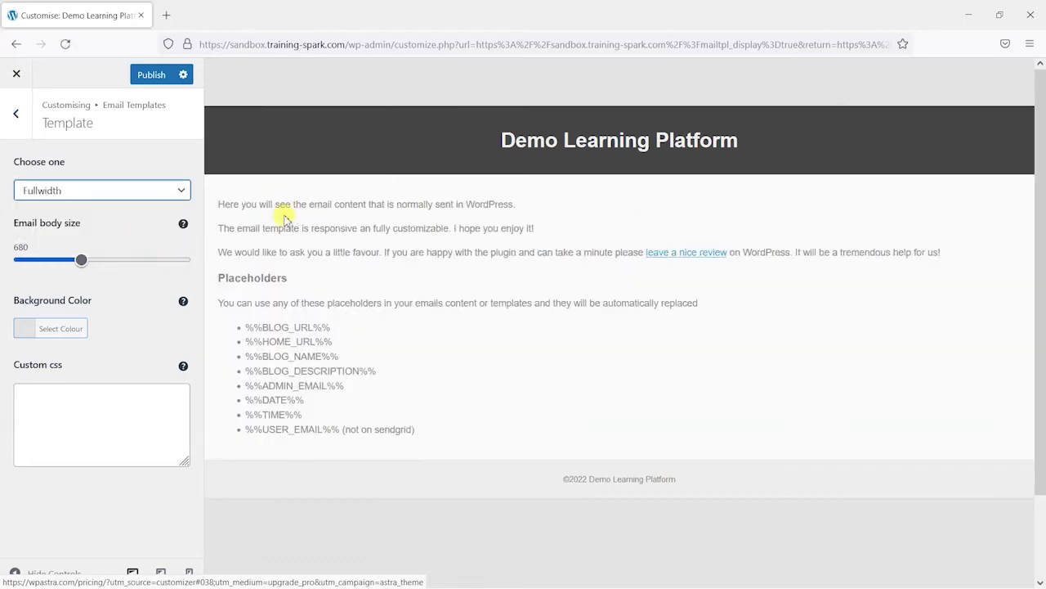
{"action": "left_click", "coordinate": [133, 189]}
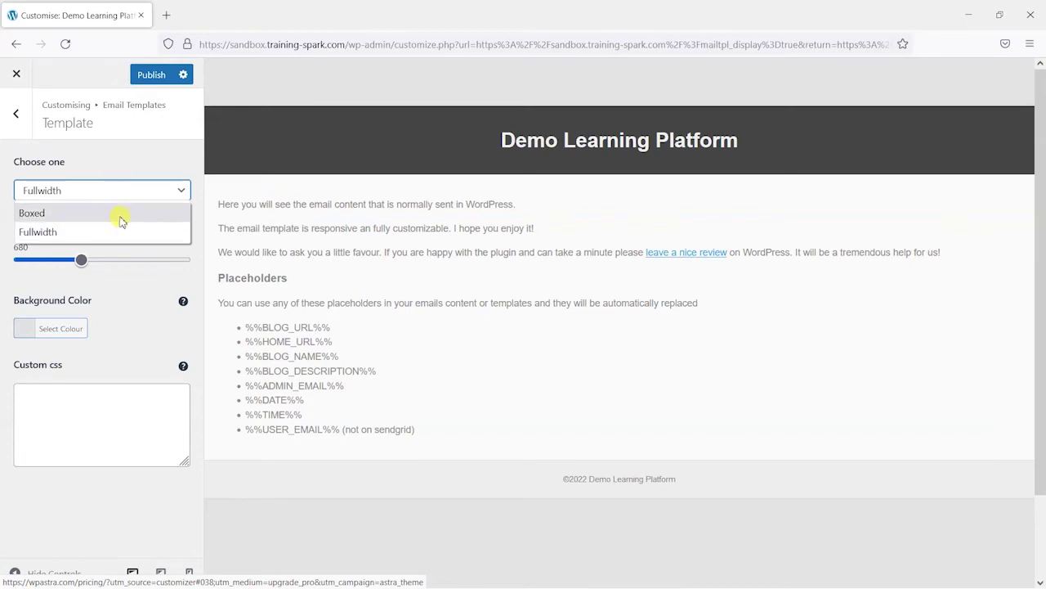
{"action": "left_click", "coordinate": [119, 214]}
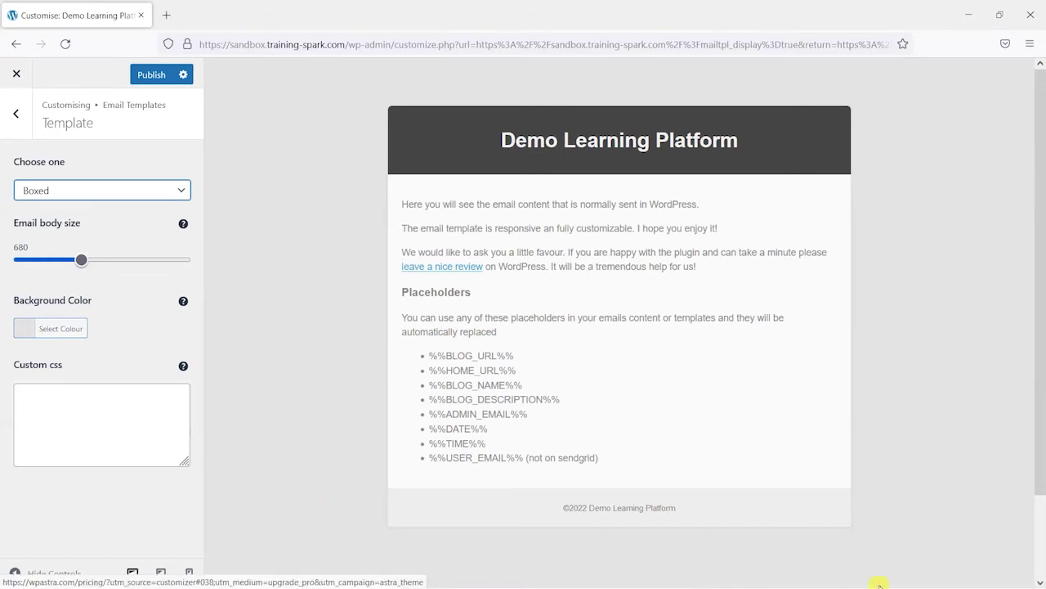
- Set the email template's background colour to dark green #005b4f
{"action": "left_click", "coordinate": [28, 328]}
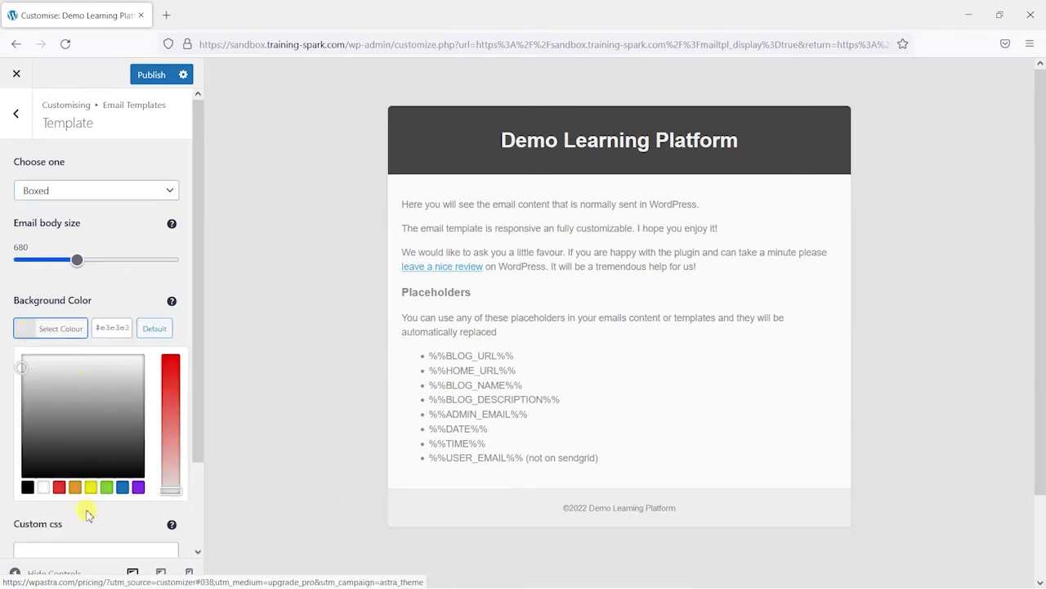
{"action": "left_click", "coordinate": [123, 487]}
{"action": "left_click_drag", "start_coordinate": [93, 392], "coordinate": [79, 354]}
{"action": "mouse_move", "coordinate": [84, 437]}
{"action": "left_mouse_down"}
{"action": "mouse_move", "coordinate": [84, 428]}
{"action": "mouse_move", "coordinate": [77, 452]}
{"action": "mouse_move", "coordinate": [63, 384]}
{"action": "mouse_move", "coordinate": [60, 453]}
{"action": "mouse_move", "coordinate": [81, 447]}
{"action": "left_mouse_up"}
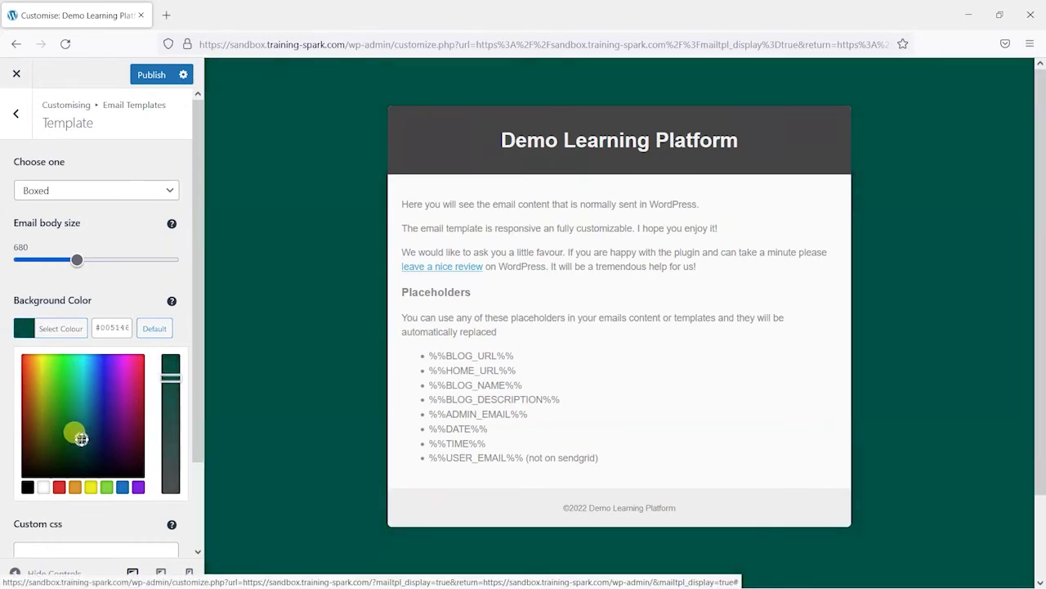
{"action": "left_click_drag", "start_coordinate": [81, 439], "coordinate": [80, 433]}
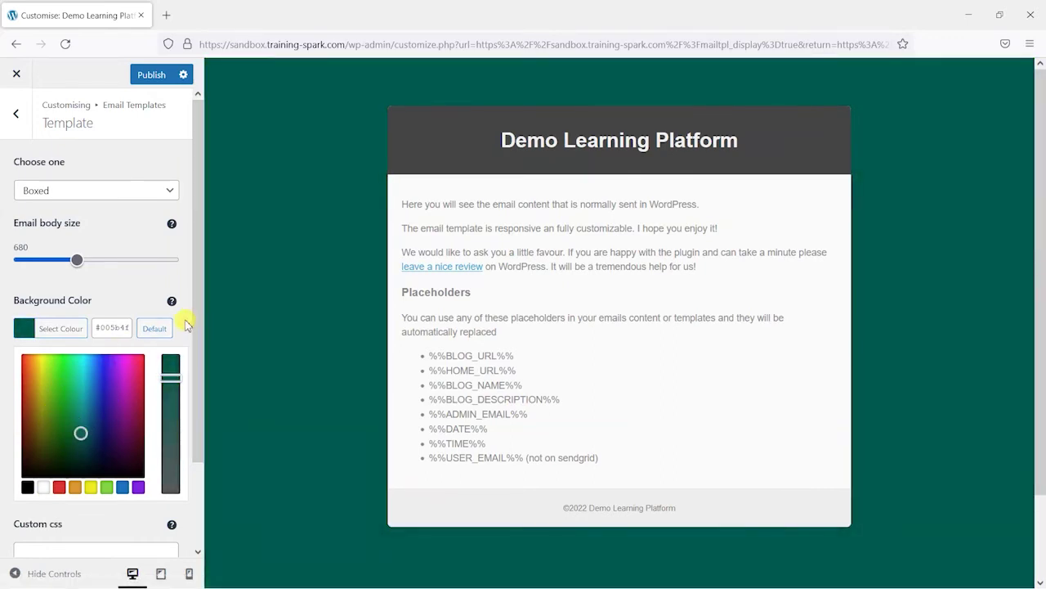
{"action": "left_click", "coordinate": [92, 302]}
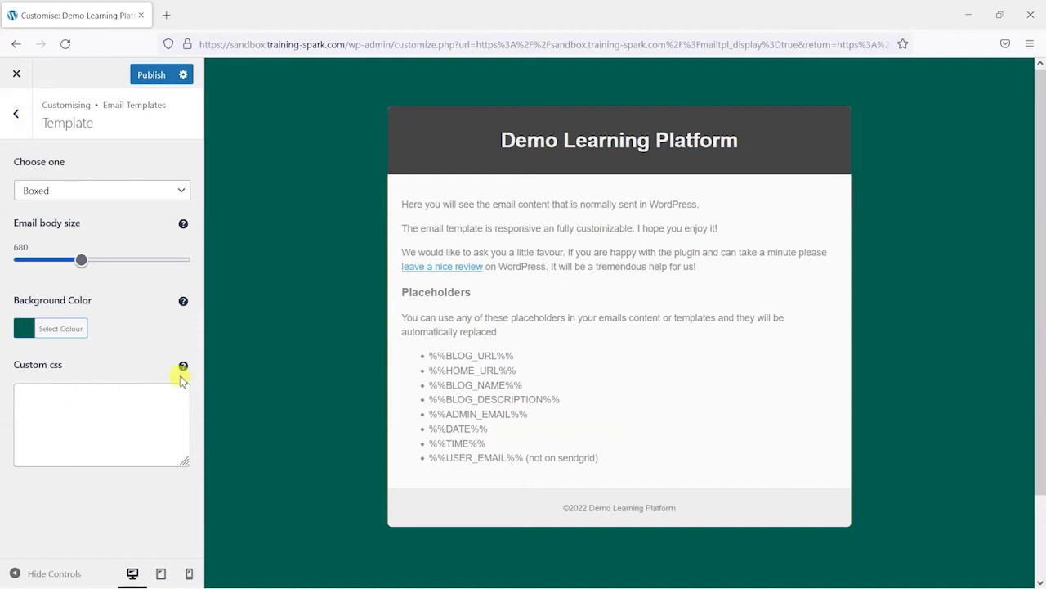
- Leave the Template options for Email Header and use trainingspark3.png from the media library as the header logo
{"action": "left_click", "coordinate": [115, 415]}
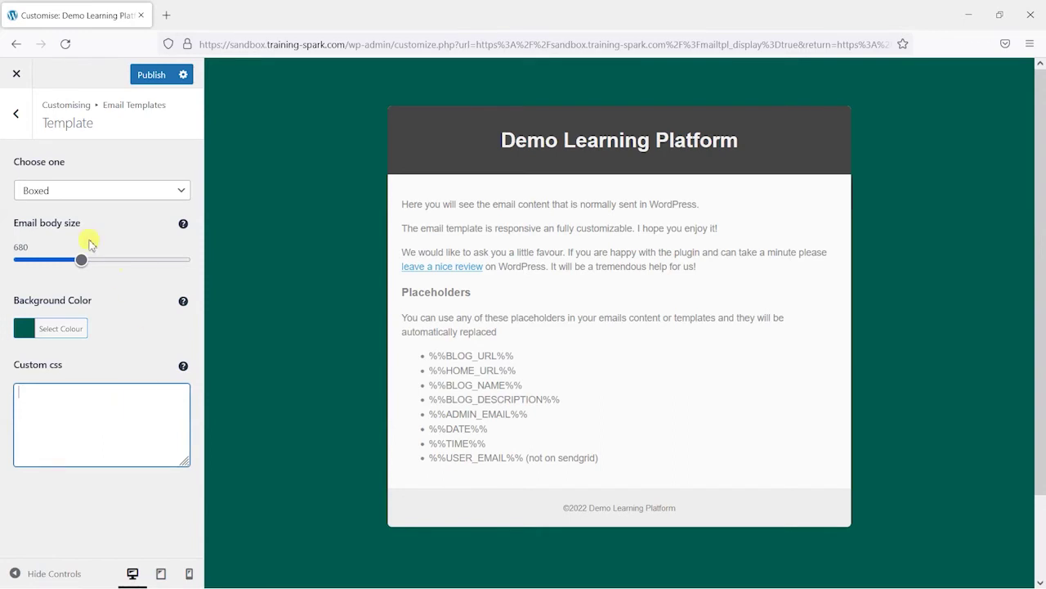
{"action": "left_click", "coordinate": [15, 114]}
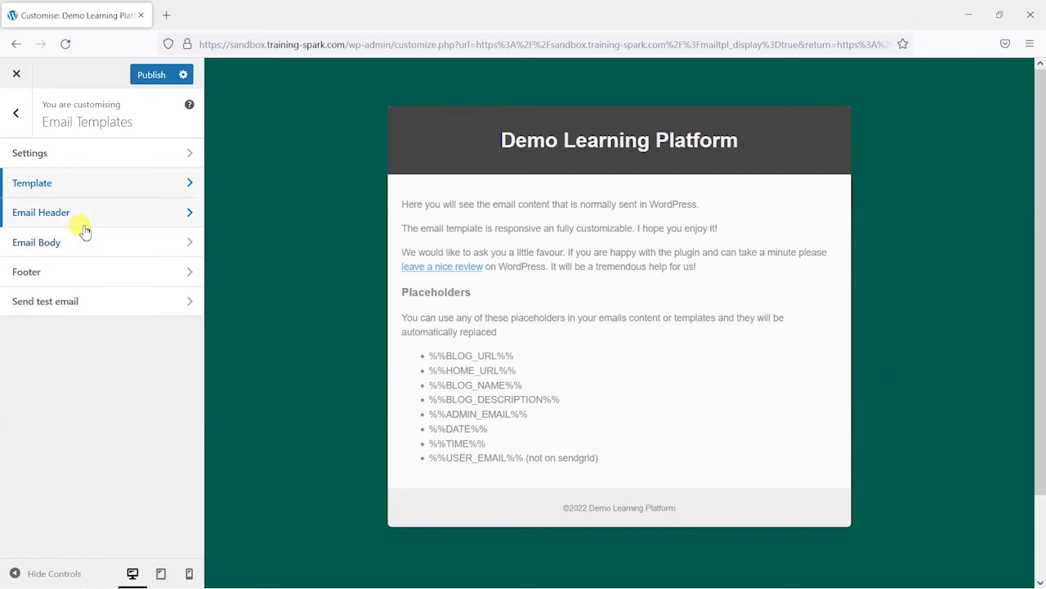
{"action": "left_click", "coordinate": [93, 227]}
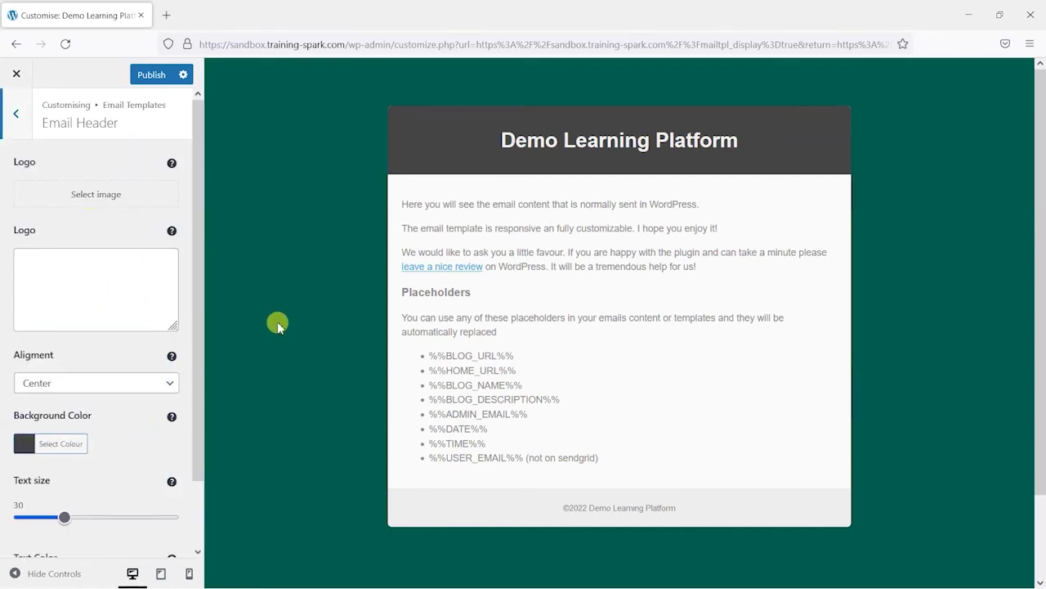
{"action": "left_click", "coordinate": [101, 199]}
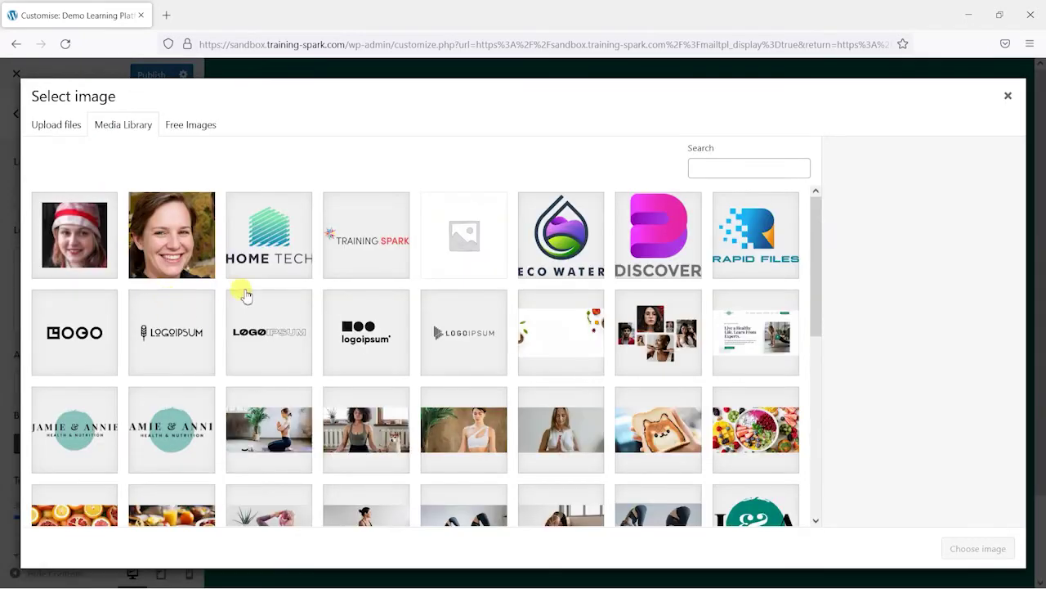
{"action": "left_click", "coordinate": [237, 244]}
{"action": "left_click", "coordinate": [384, 238]}
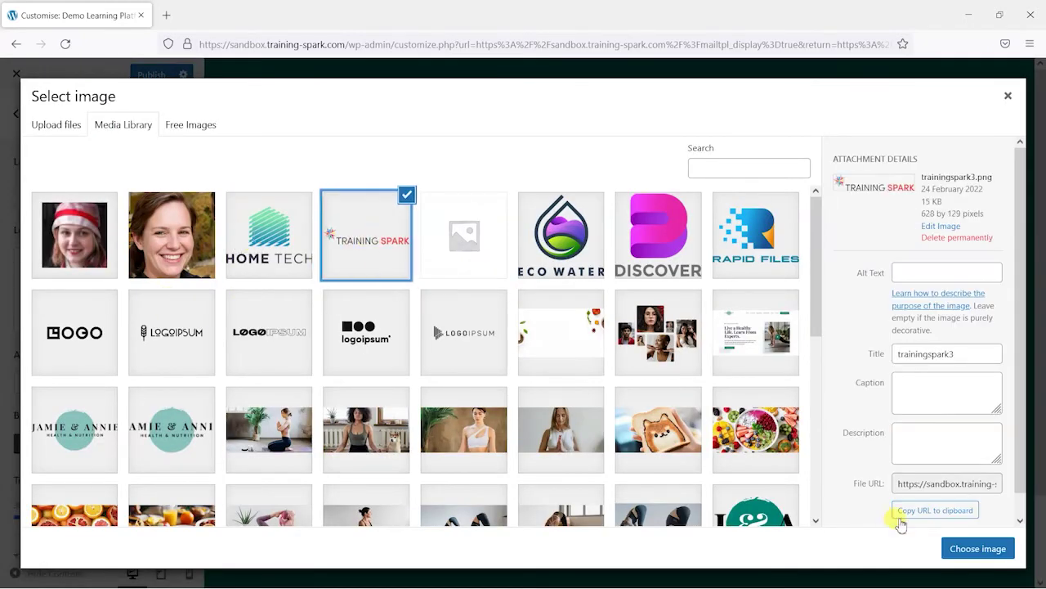
{"action": "left_click", "coordinate": [974, 548]}
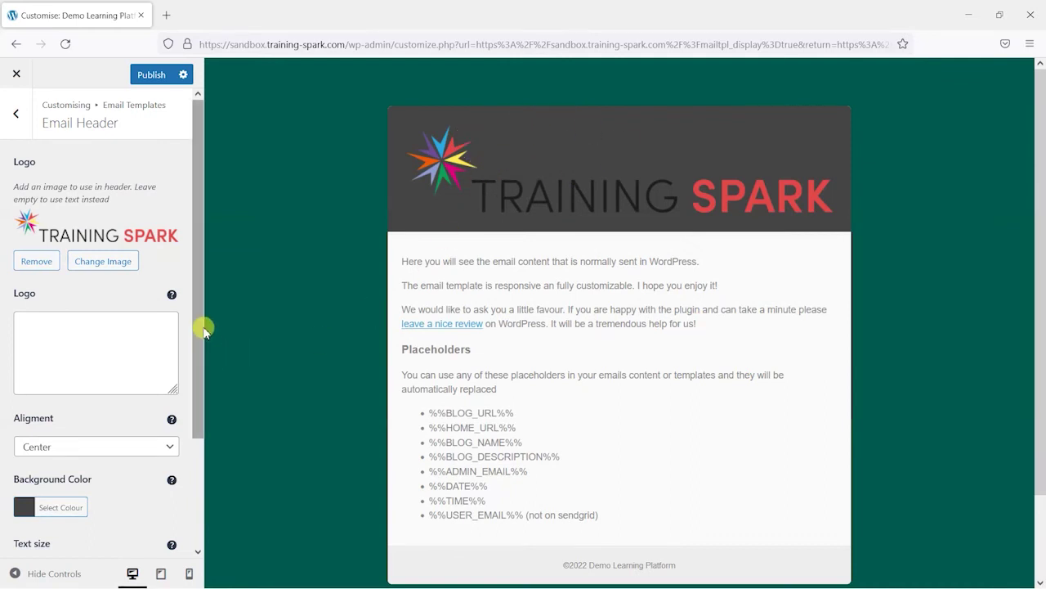
- Set the email header's background colour to light grey #e0e0e0
{"action": "left_click_drag", "start_coordinate": [204, 362], "coordinate": [112, 346]}
{"action": "left_click", "coordinate": [119, 352]}
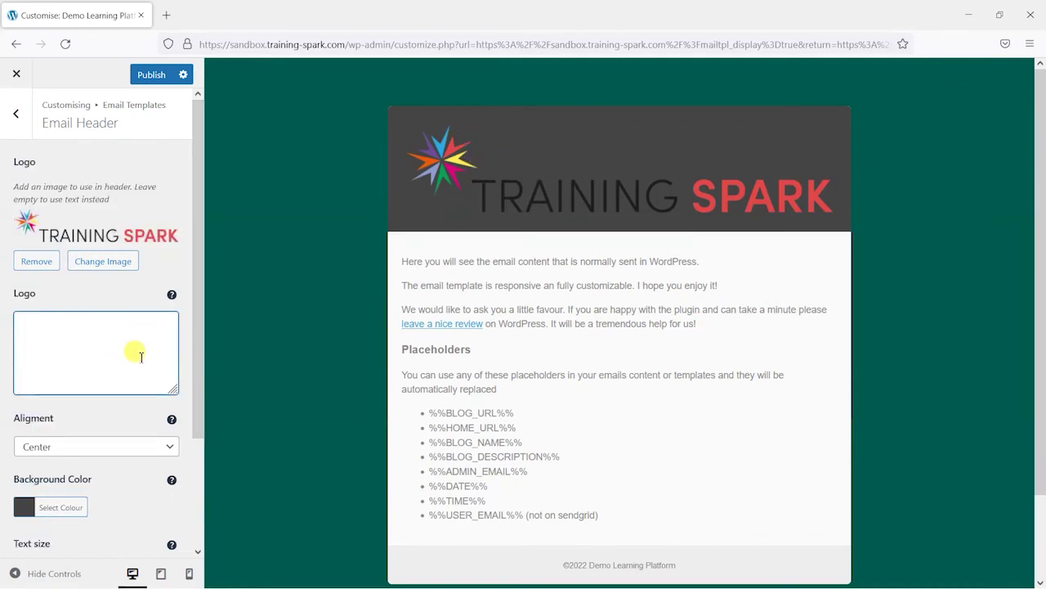
{"action": "left_click_drag", "start_coordinate": [201, 390], "coordinate": [206, 509]}
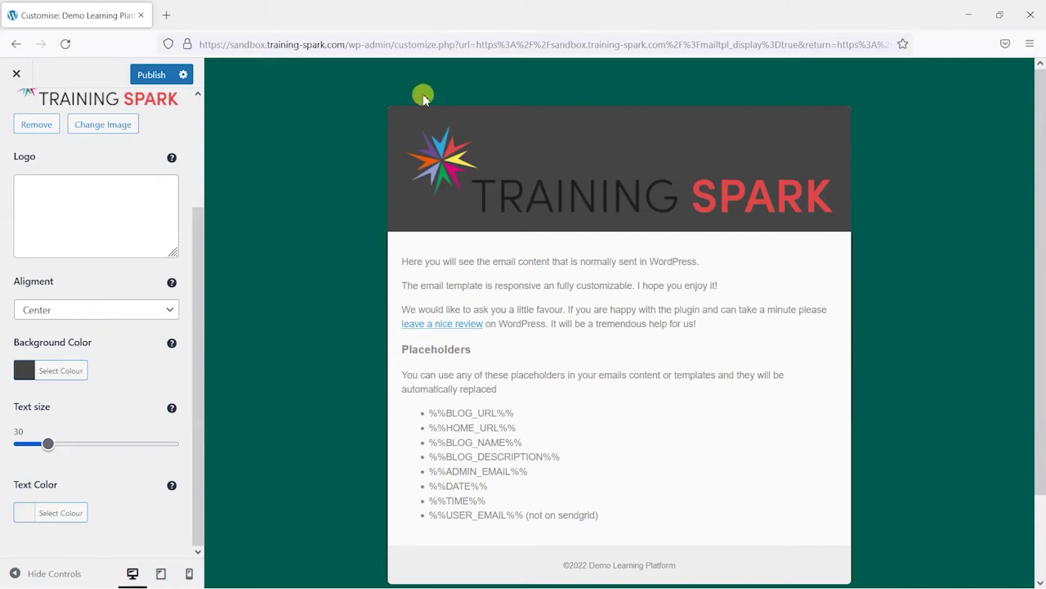
{"action": "left_click", "coordinate": [23, 370]}
{"action": "left_click_drag", "start_coordinate": [58, 434], "coordinate": [30, 411]}
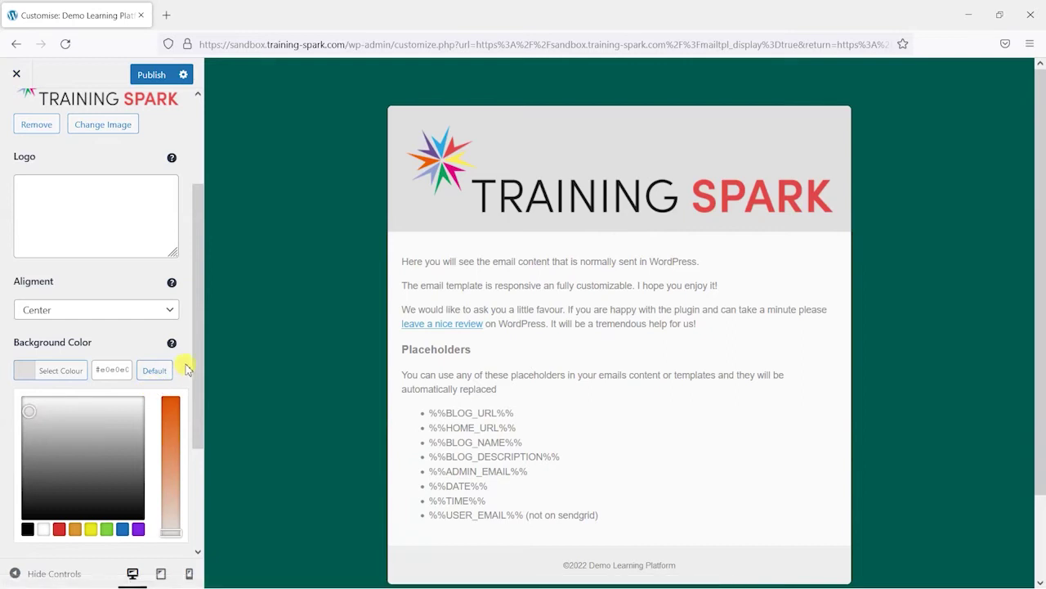
{"action": "left_click_drag", "start_coordinate": [201, 374], "coordinate": [203, 460]}
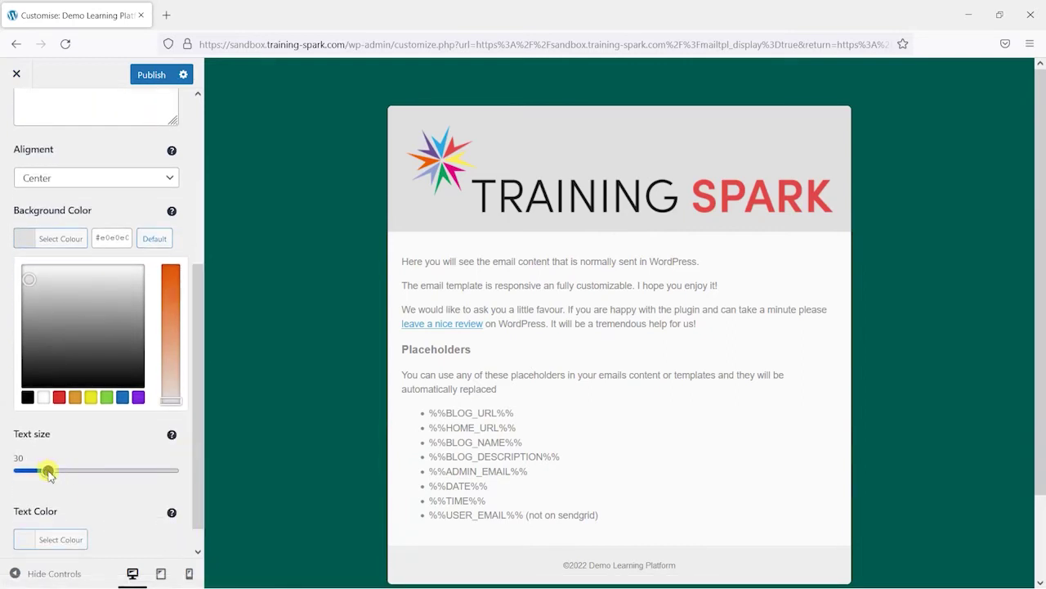
{"action": "scroll", "coordinate": [162, 497], "scroll_direction": "down", "scroll_amount": 1}
{"action": "left_click", "coordinate": [144, 465]}
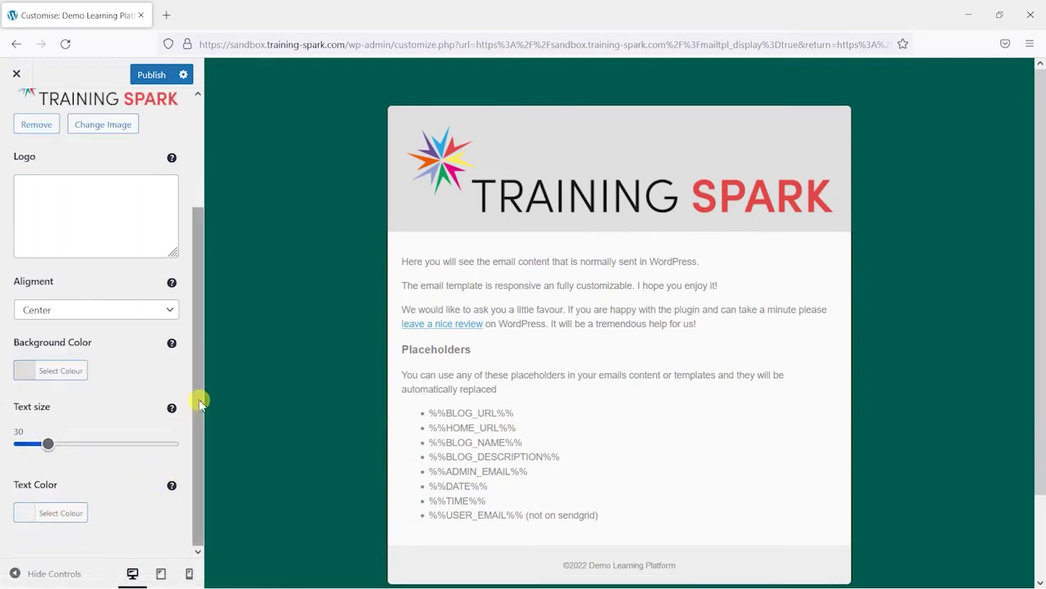
{"action": "left_click_drag", "start_coordinate": [202, 400], "coordinate": [169, 229]}
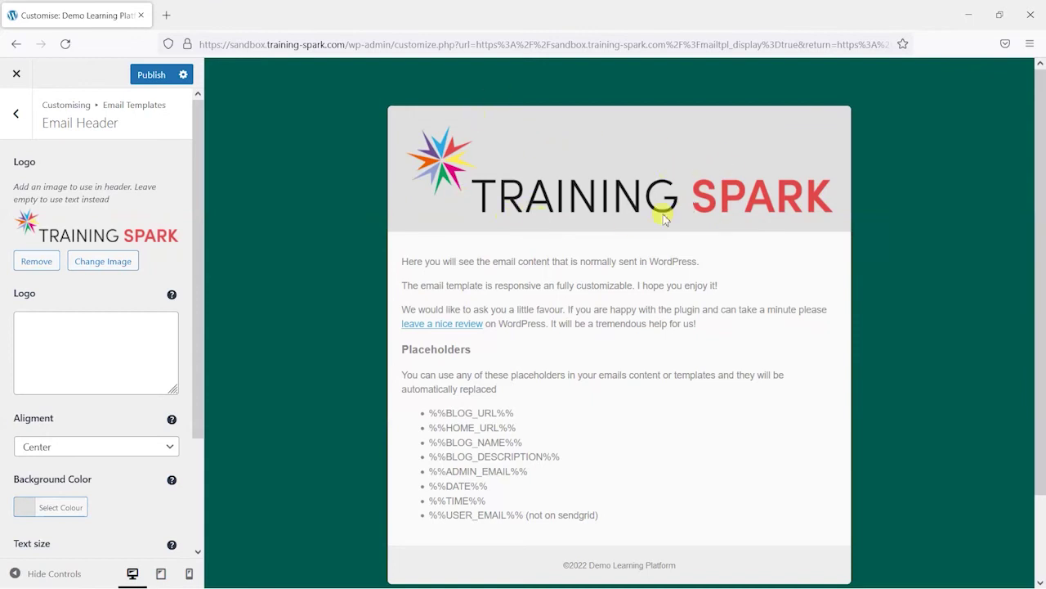
- Leave Email Header for the Email Body options and slightly increase the body text size
{"action": "left_click", "coordinate": [12, 121]}
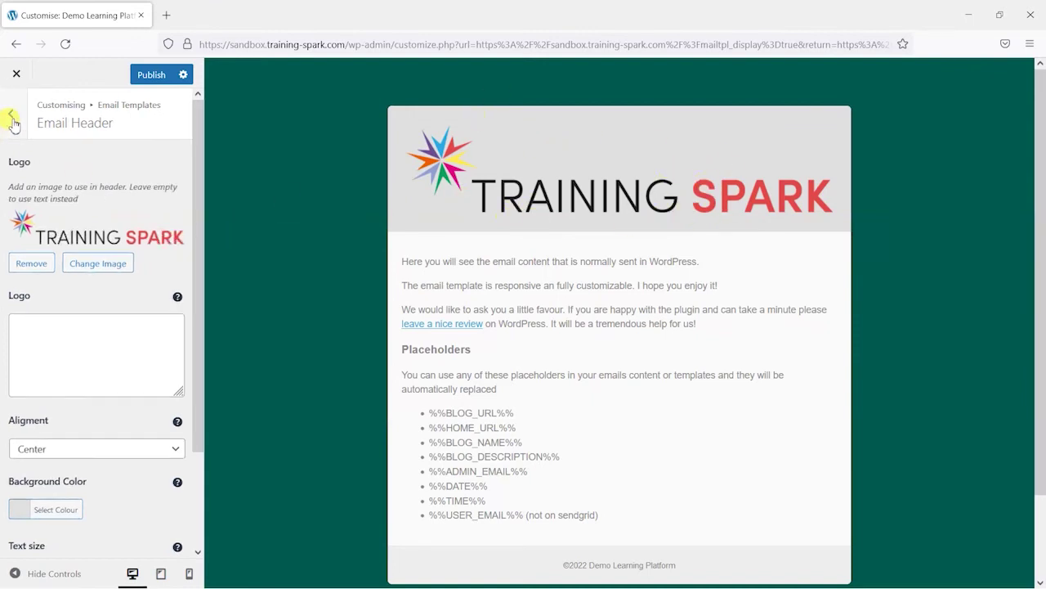
{"action": "left_click", "coordinate": [86, 243]}
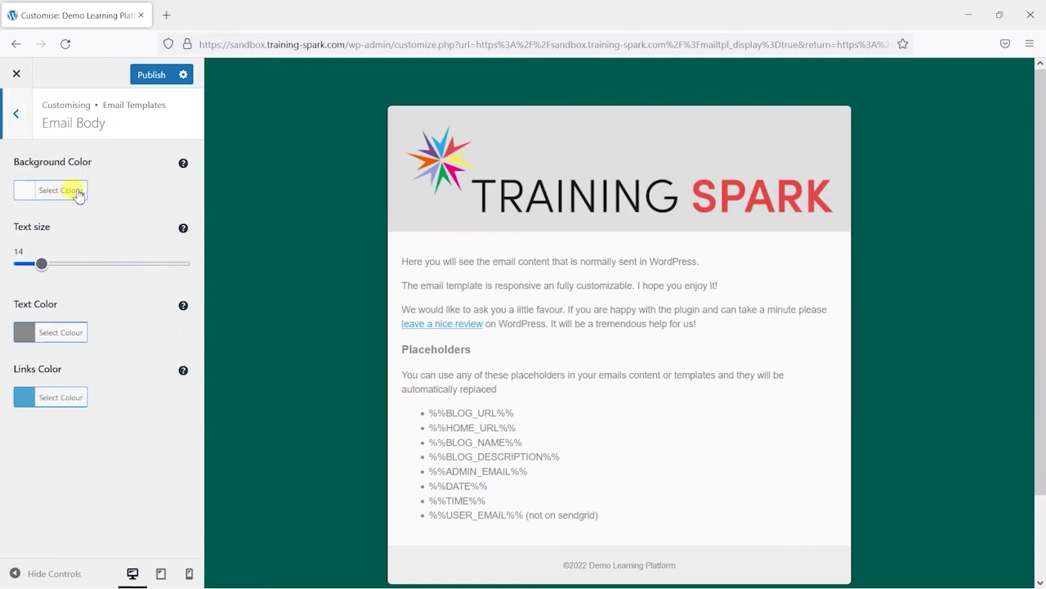
{"action": "left_click_drag", "start_coordinate": [44, 269], "coordinate": [44, 266]}
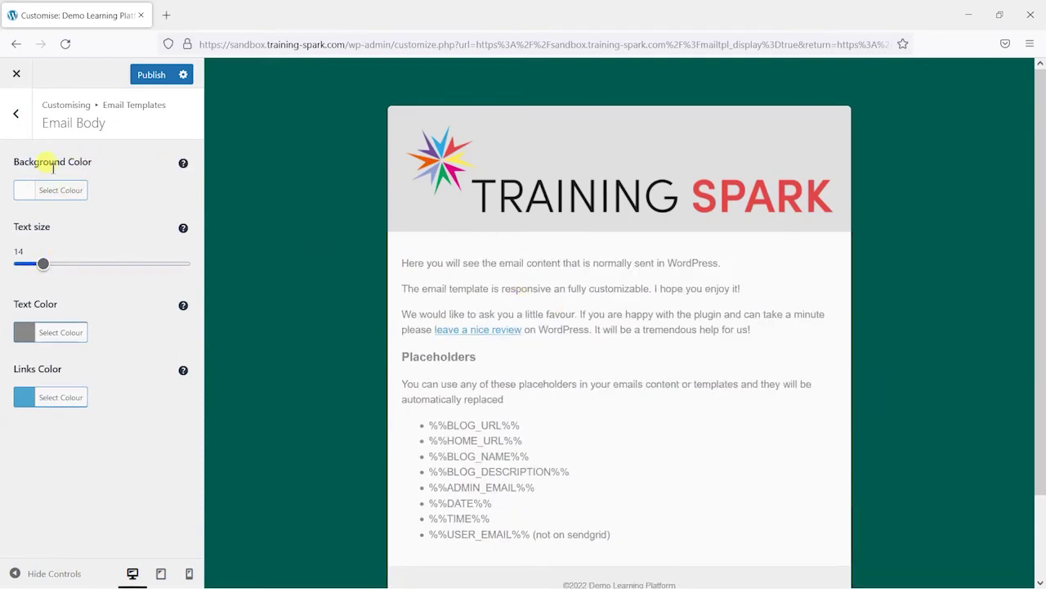
{"action": "left_click_drag", "start_coordinate": [42, 264], "coordinate": [47, 270]}
- Darken the email body's text colour to grey #666666
{"action": "left_click", "coordinate": [18, 335]}
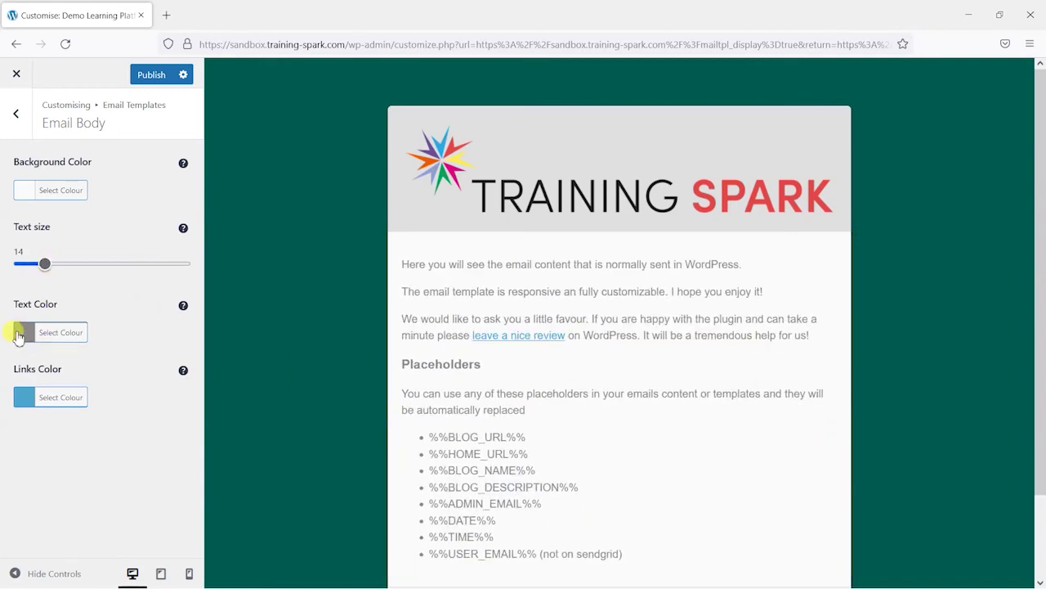
{"action": "left_click", "coordinate": [33, 336]}
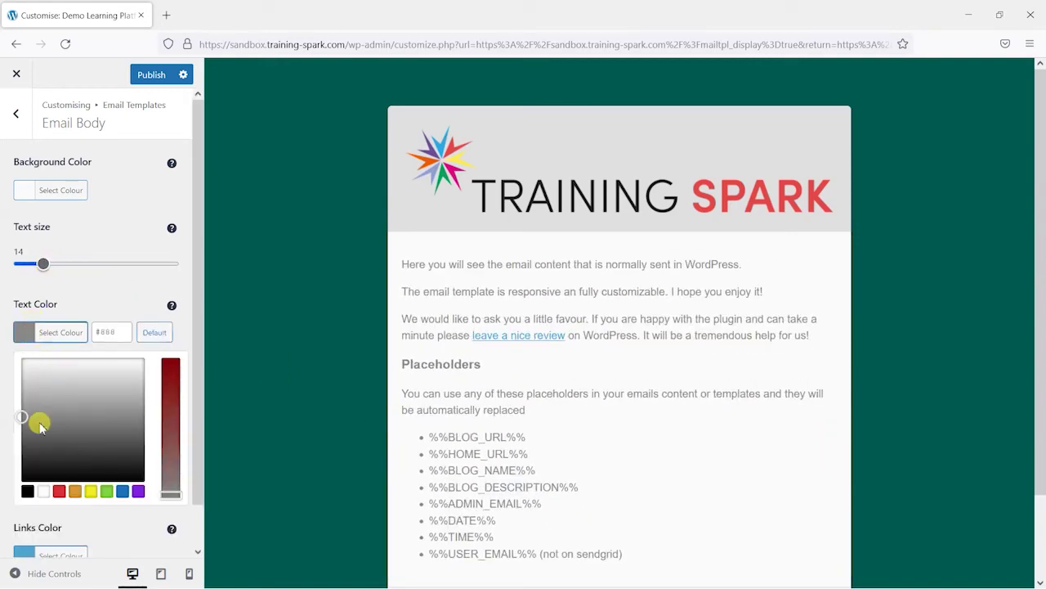
{"action": "left_click_drag", "start_coordinate": [22, 417], "coordinate": [22, 437]}
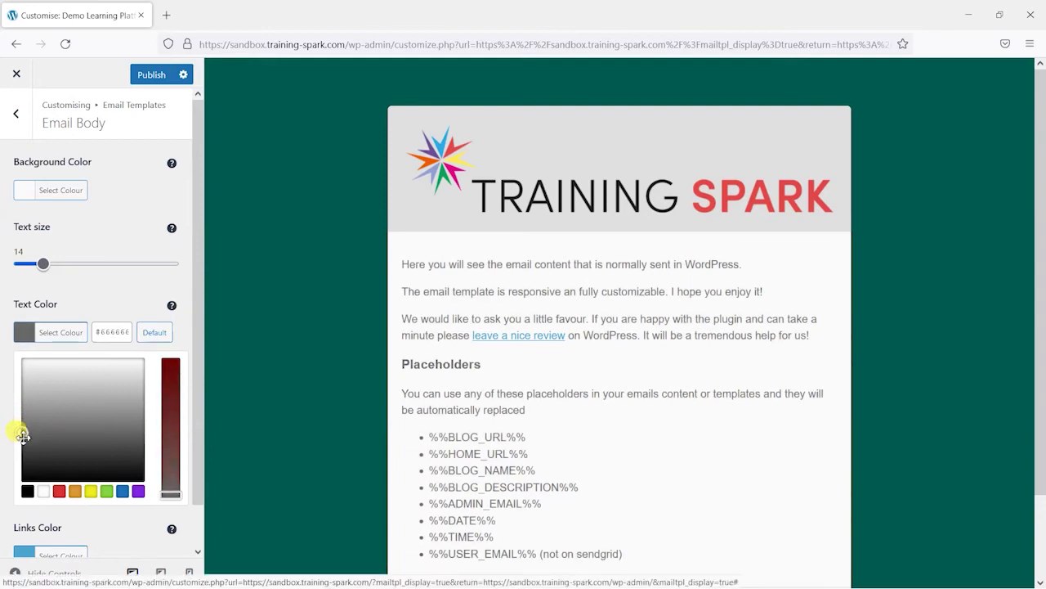
{"action": "left_click", "coordinate": [56, 334]}
- Change the links colour in the email body to muted red and check the whole email preview
{"action": "left_click", "coordinate": [27, 397]}
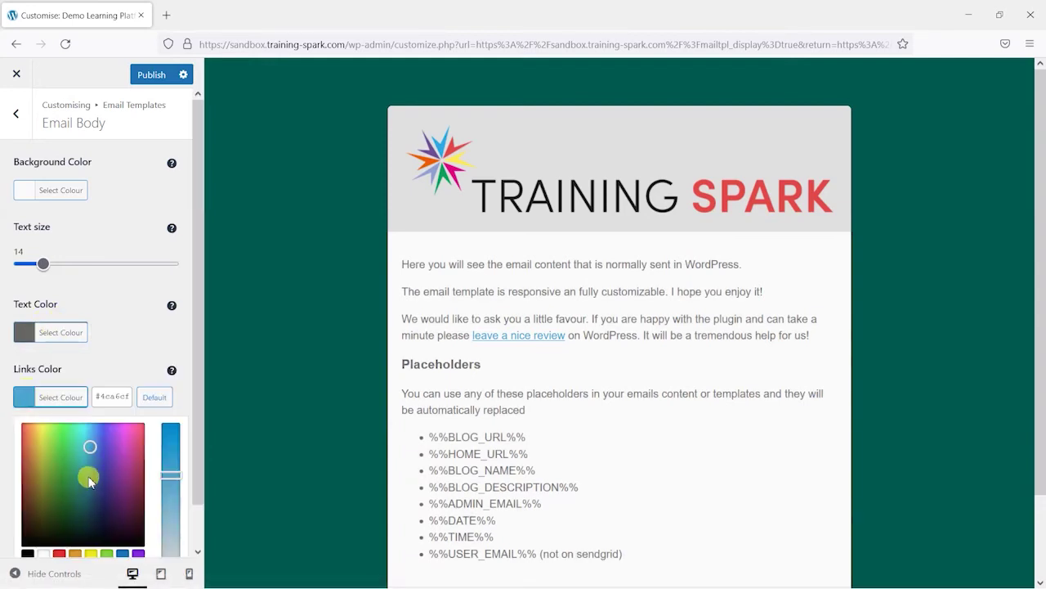
{"action": "left_click_drag", "start_coordinate": [28, 441], "coordinate": [14, 454]}
{"action": "left_click", "coordinate": [178, 351]}
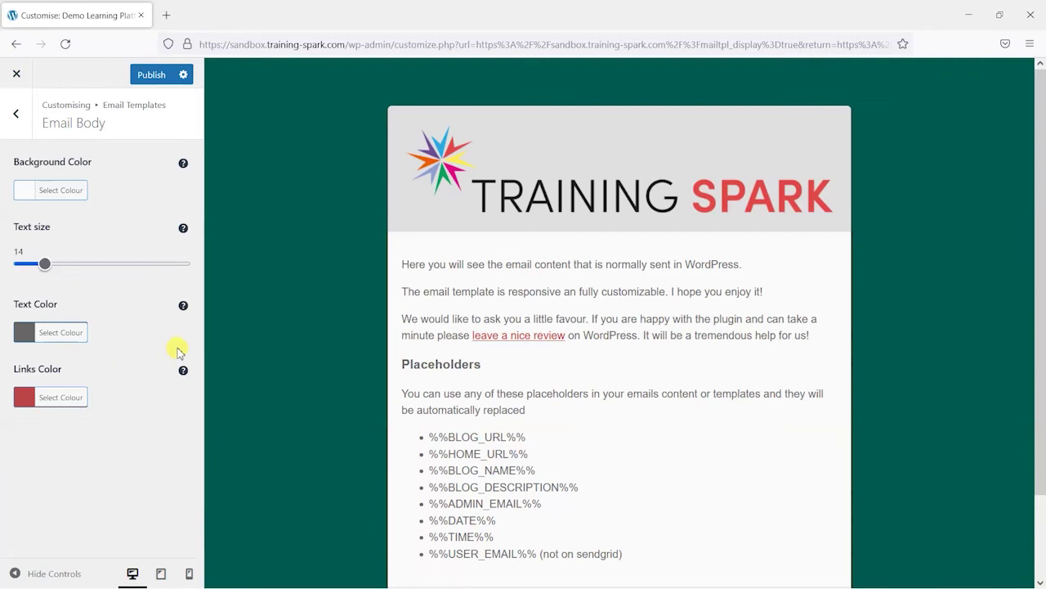
{"action": "scroll", "coordinate": [474, 381], "scroll_direction": "down", "scroll_amount": 2}
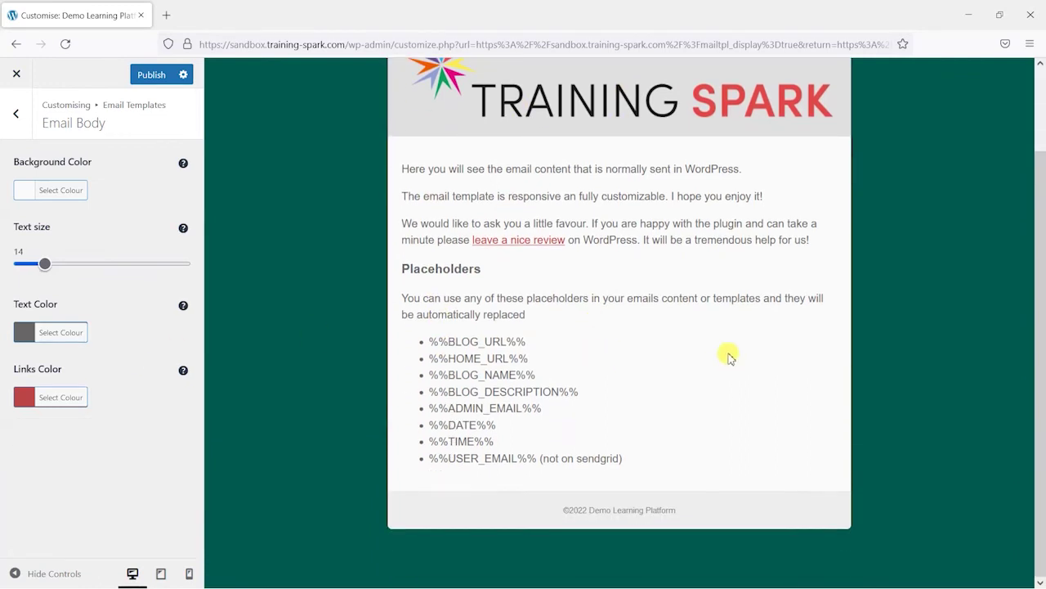
{"action": "scroll", "coordinate": [734, 385], "scroll_direction": "up", "scroll_amount": 2}
- Leave the Email Body options and open the Footer options of Email Templates
{"action": "left_click", "coordinate": [17, 113]}
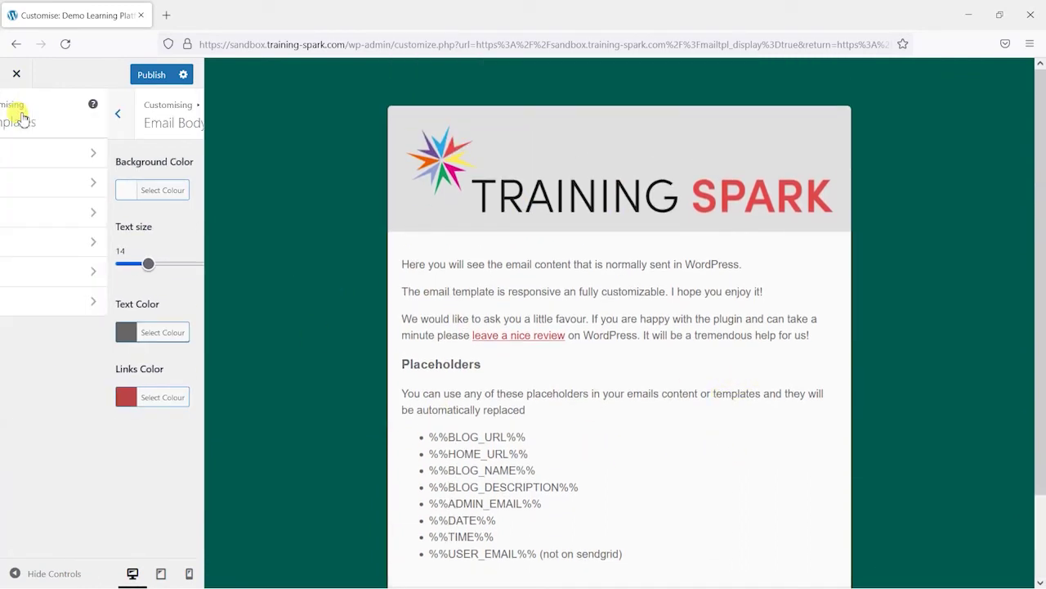
{"action": "scroll", "coordinate": [248, 344], "scroll_direction": "down", "scroll_amount": 2}
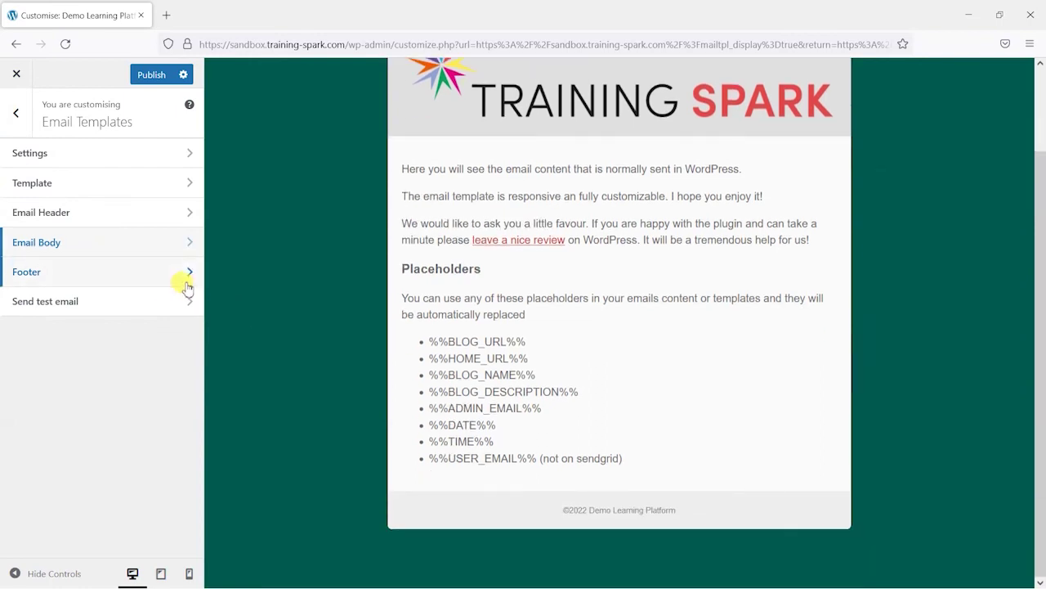
{"action": "left_click", "coordinate": [179, 278]}
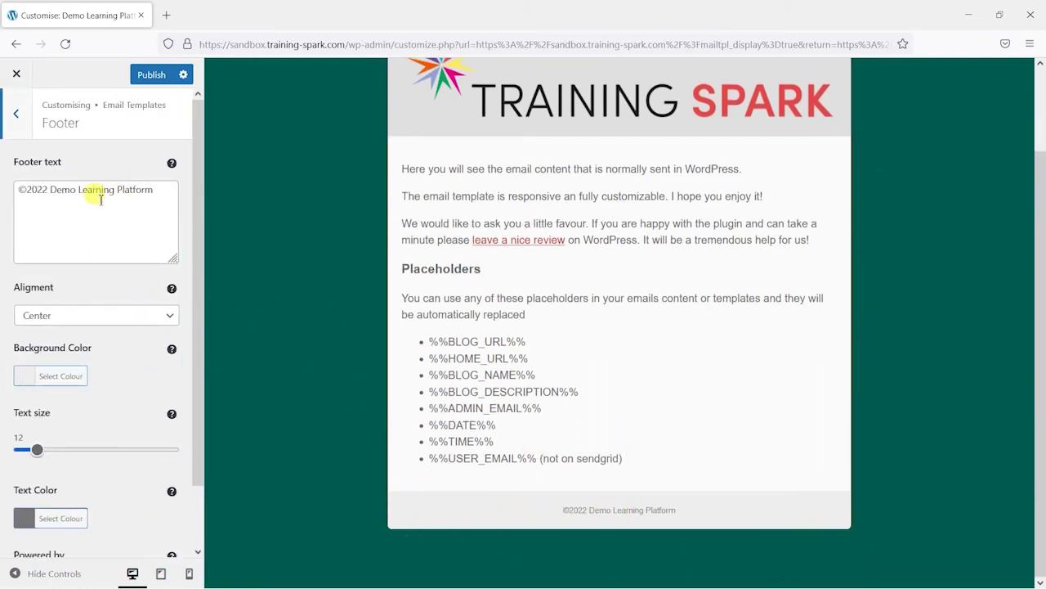
- Extend the footer text after "Demo Learning Platform" with ". You can unsubscribe via your profile."
{"action": "left_click_drag", "start_coordinate": [156, 189], "coordinate": [65, 186]}
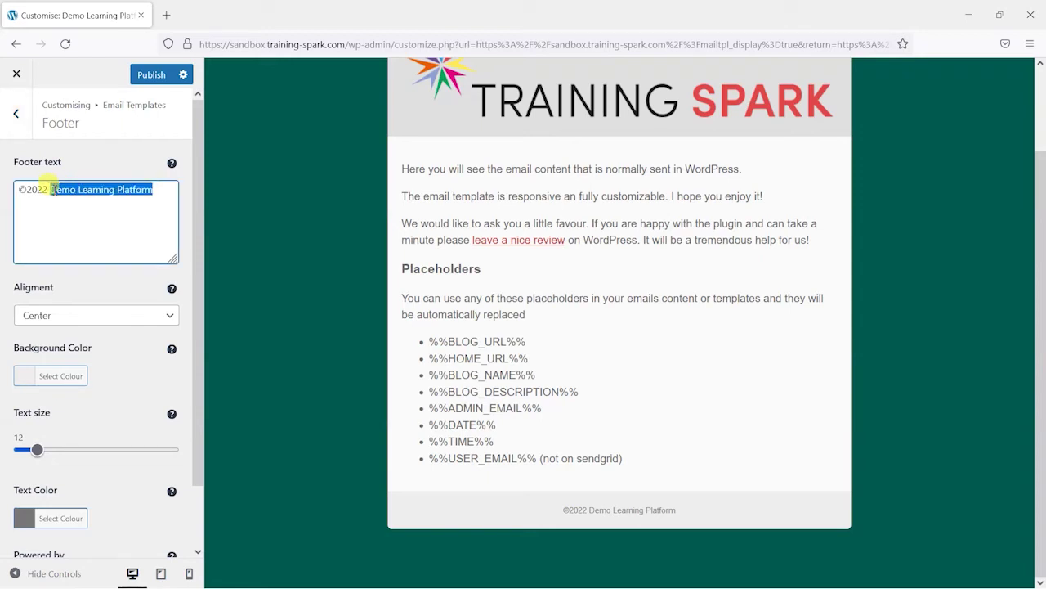
{"action": "left_click", "coordinate": [52, 189]}
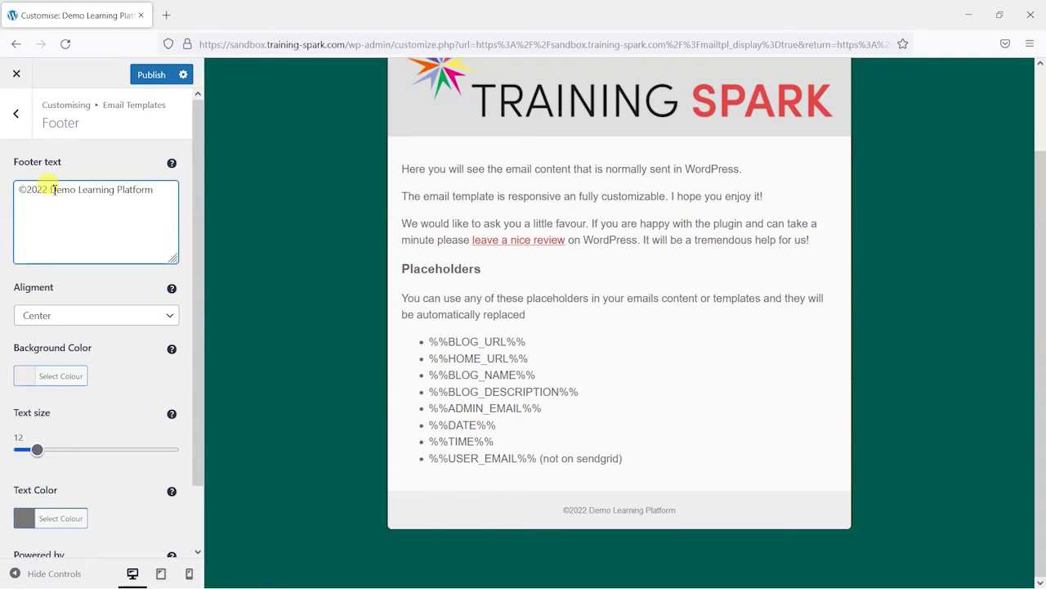
{"action": "type", "text": "You can uns"}
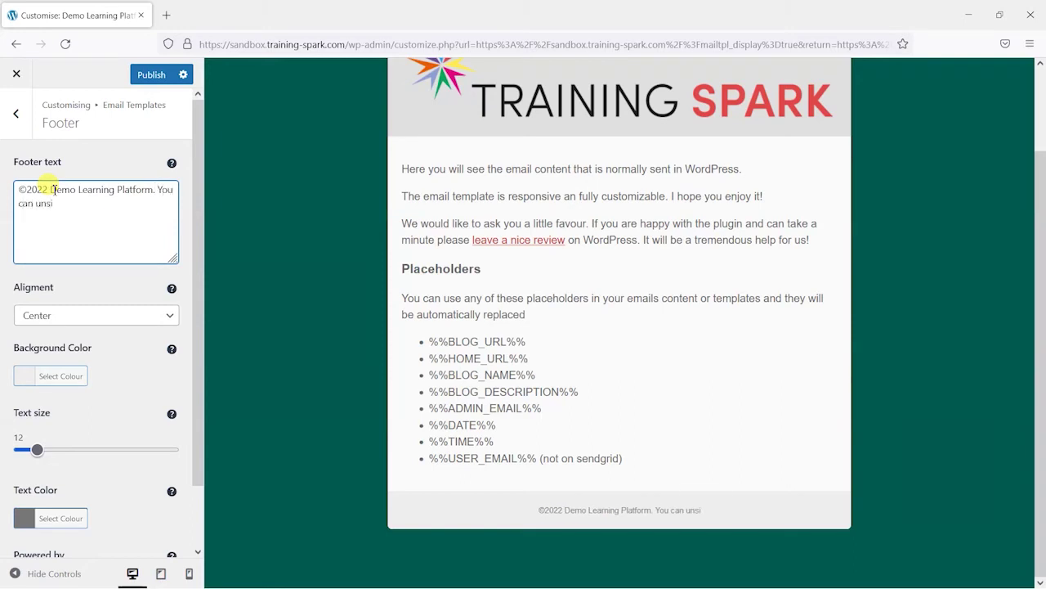
{"action": "type", "text": "ubscribe va"}
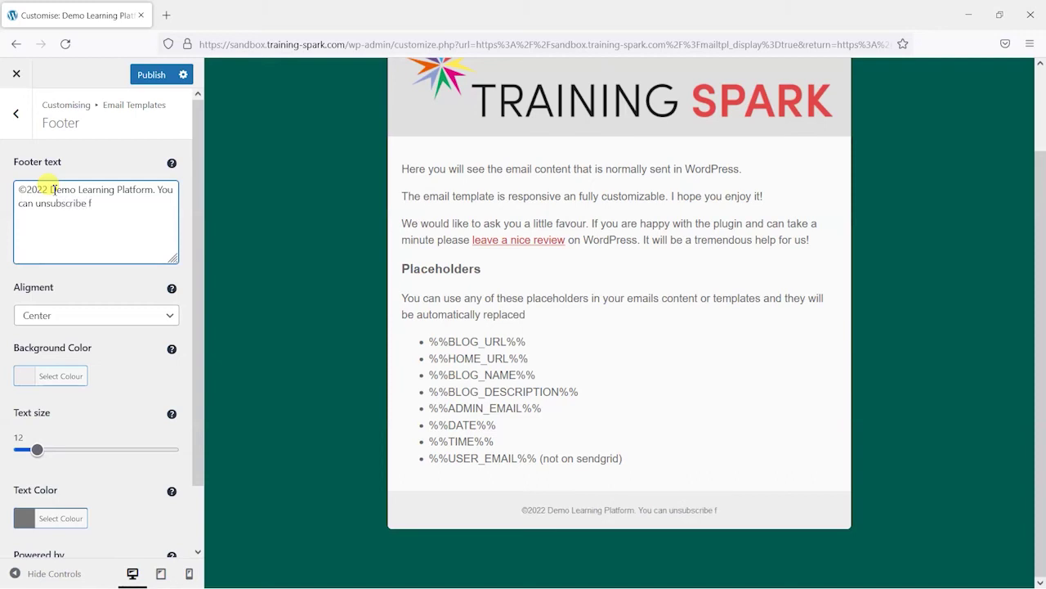
{"action": "key", "text": "BackSpace"}
{"action": "type", "text": "ia "}
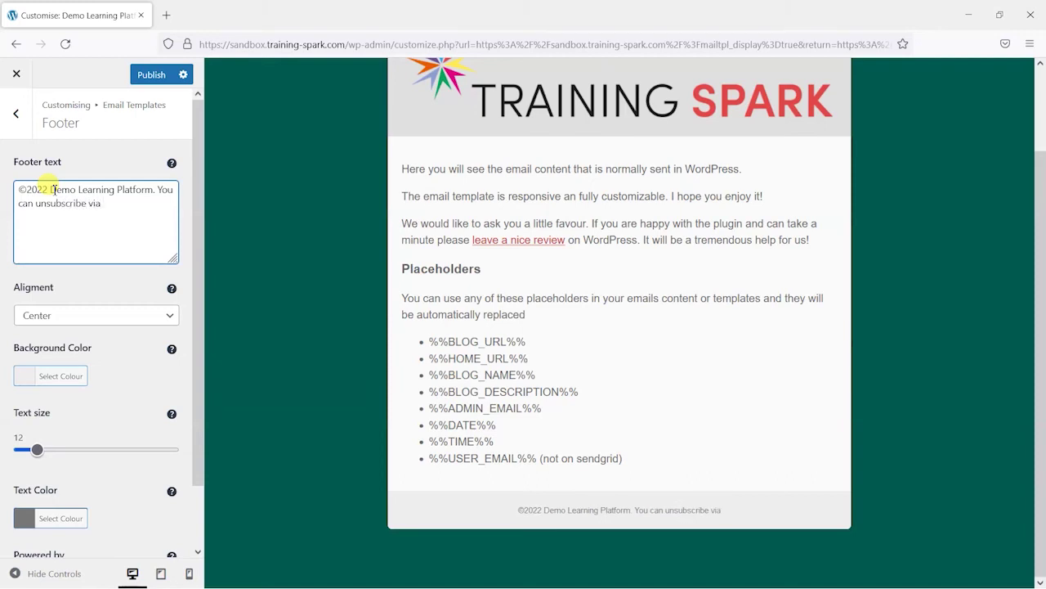
{"action": "type", "text": "your pro"}
{"action": "key", "text": "BackSpace"}
{"action": "key", "text": "BackSpace"}
{"action": "key", "text": "BackSpace"}
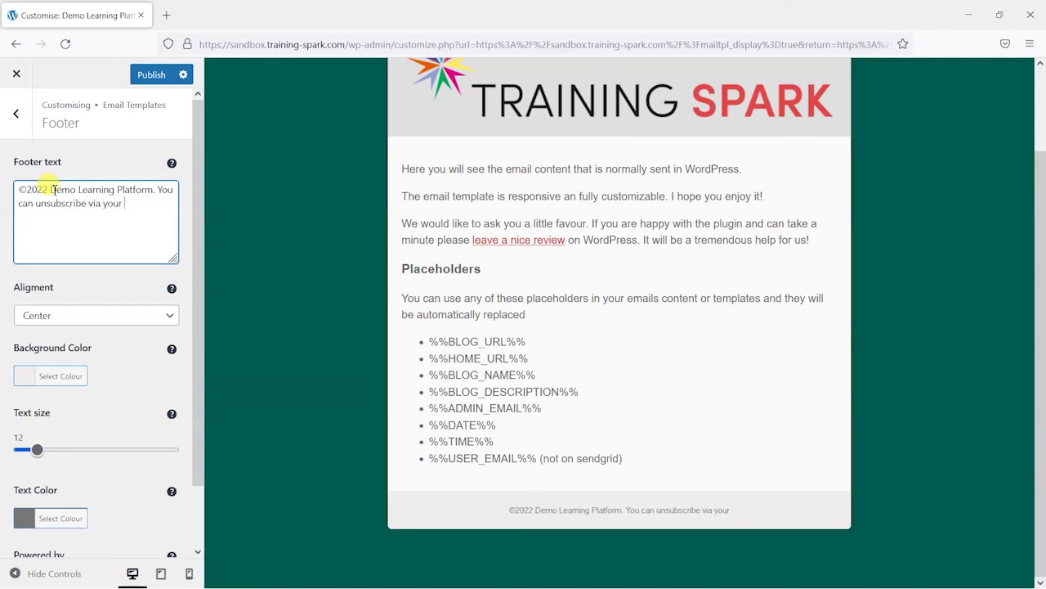
{"action": "type", "text": "profile."}
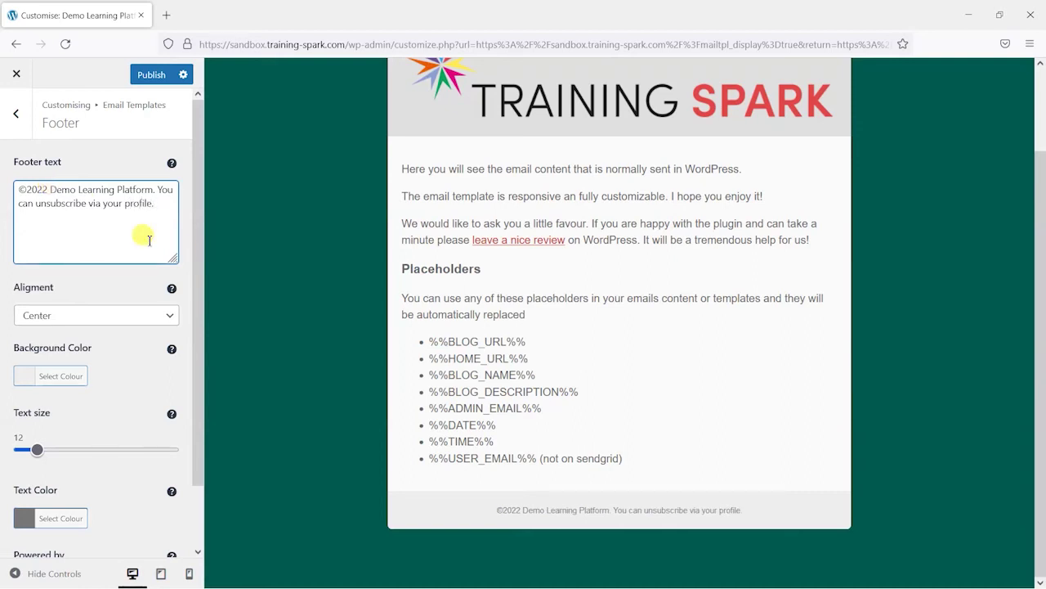
{"action": "left_click", "coordinate": [261, 282]}
{"action": "left_click_drag", "start_coordinate": [670, 511], "coordinate": [718, 510]}
{"action": "left_click", "coordinate": [735, 509]}
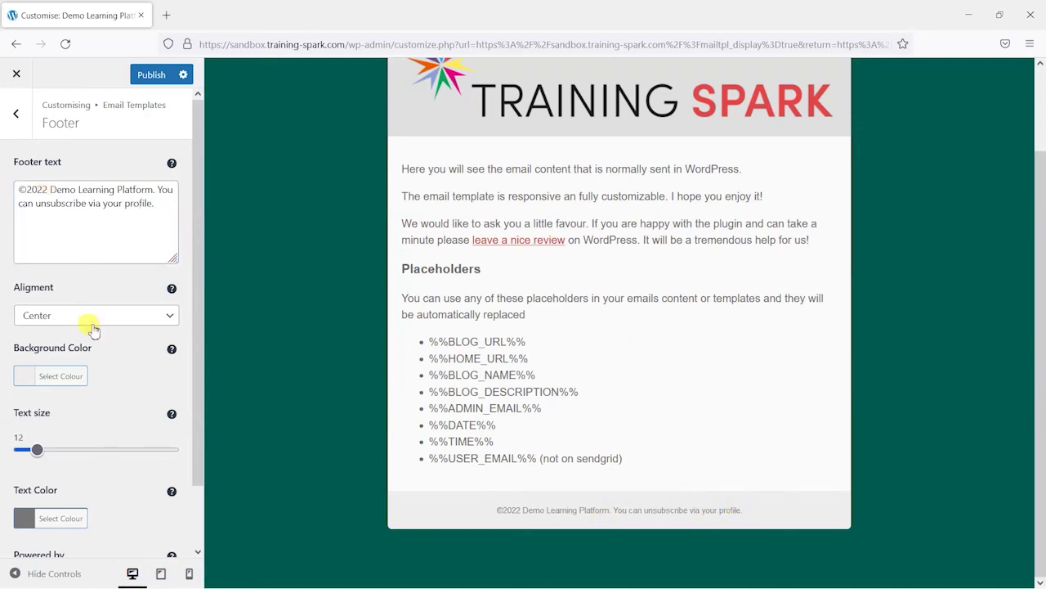
- Set the email footer's background colour to medium grey #898989
{"action": "scroll", "coordinate": [202, 367], "scroll_direction": "down", "scroll_amount": 1}
{"action": "left_click", "coordinate": [25, 348]}
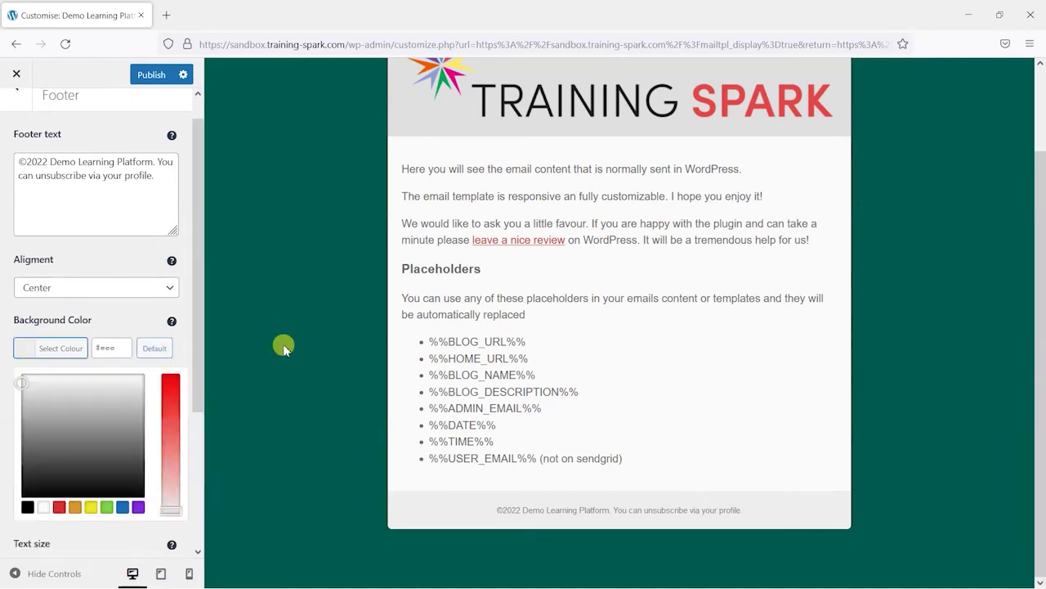
{"action": "left_click_drag", "start_coordinate": [47, 420], "coordinate": [7, 431]}
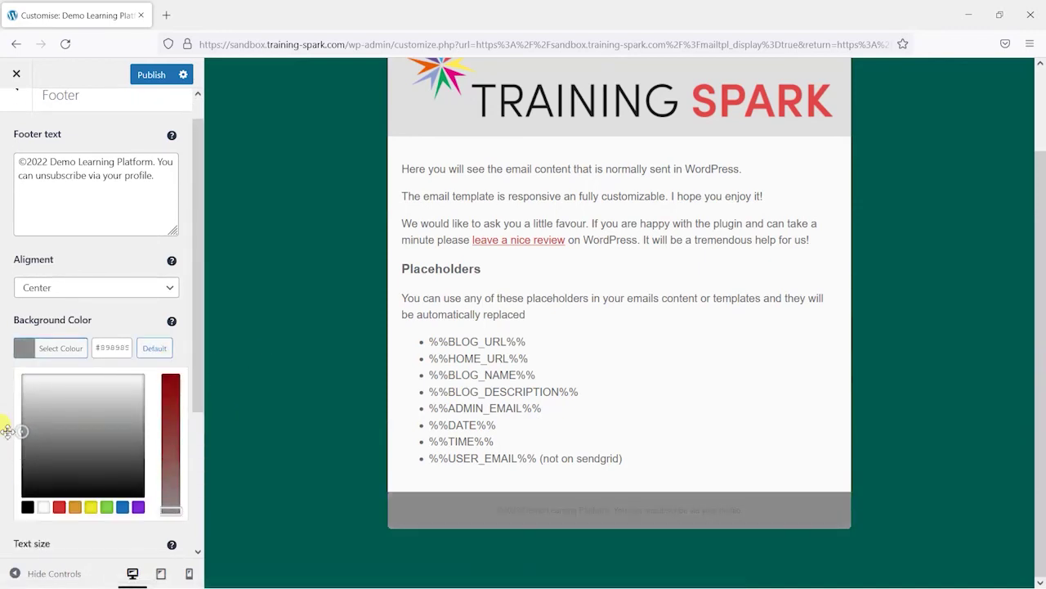
{"action": "left_click", "coordinate": [64, 352]}
- Set the email footer's text colour to white
{"action": "left_click", "coordinate": [66, 490]}
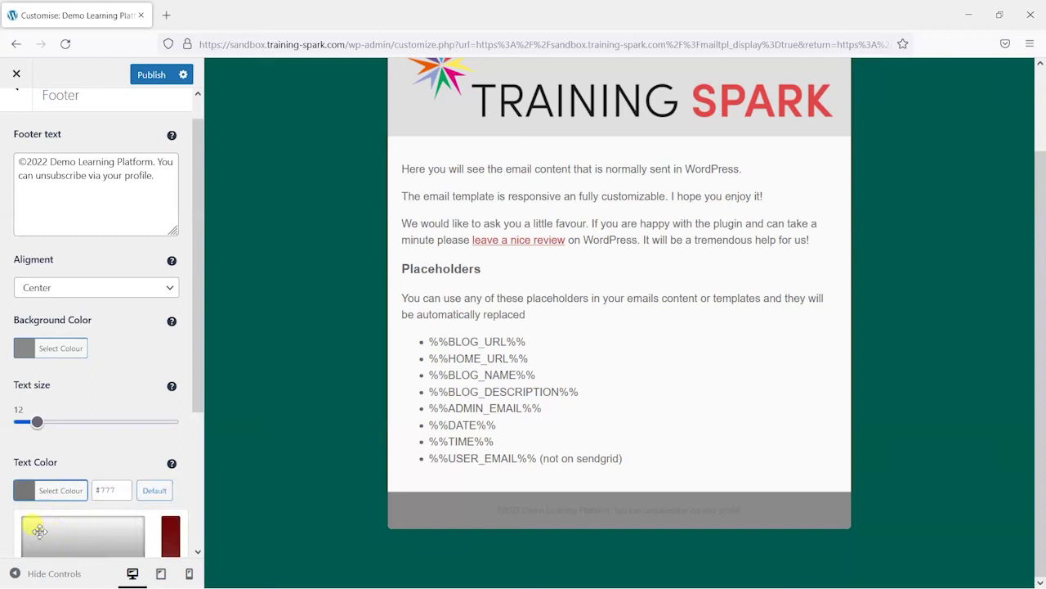
{"action": "left_click_drag", "start_coordinate": [39, 530], "coordinate": [18, 519]}
{"action": "left_click", "coordinate": [114, 441]}
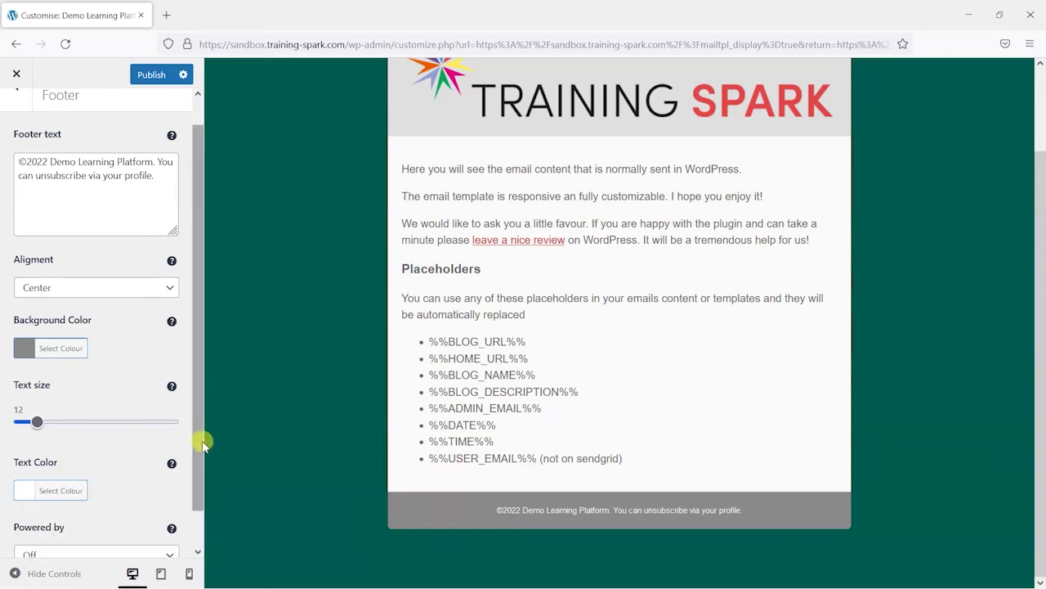
- Switch the footer's Powered by option to On and back to Off
{"action": "left_click_drag", "start_coordinate": [203, 442], "coordinate": [201, 496]}
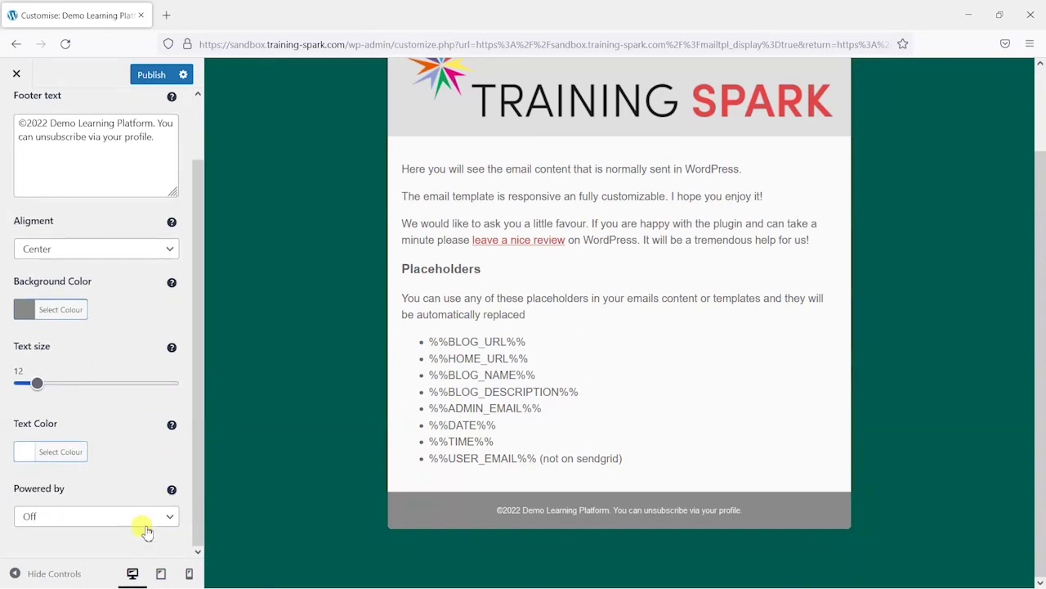
{"action": "left_click", "coordinate": [90, 520]}
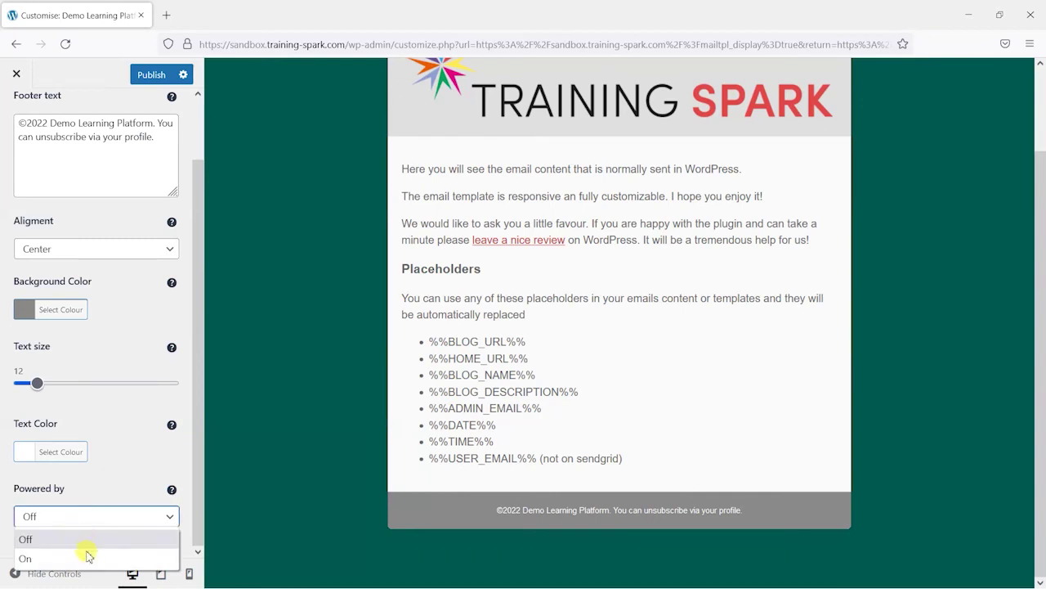
{"action": "left_click", "coordinate": [85, 557]}
{"action": "left_click", "coordinate": [92, 520]}
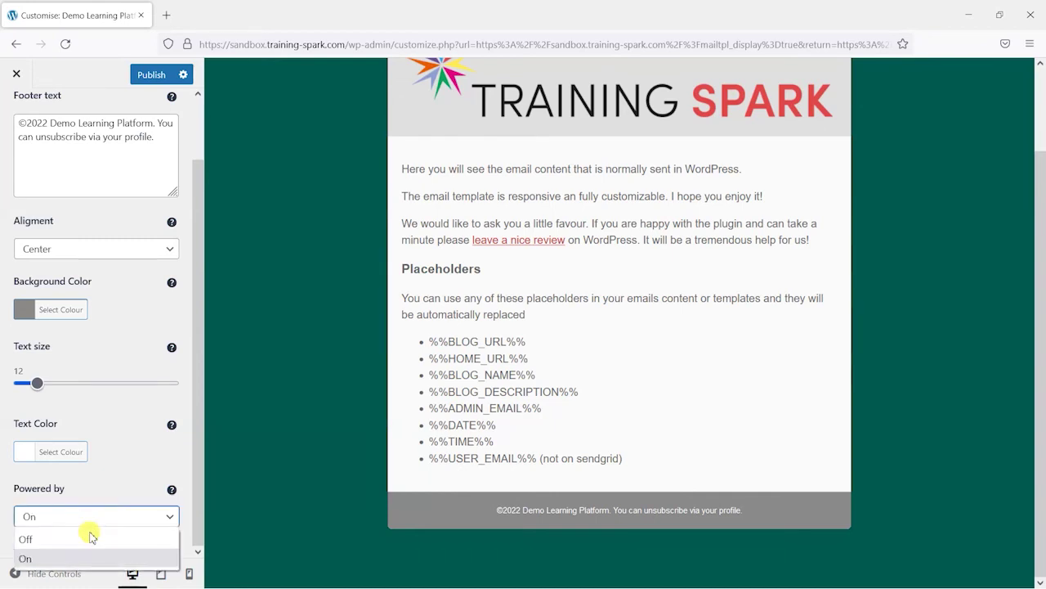
{"action": "left_click", "coordinate": [87, 538]}
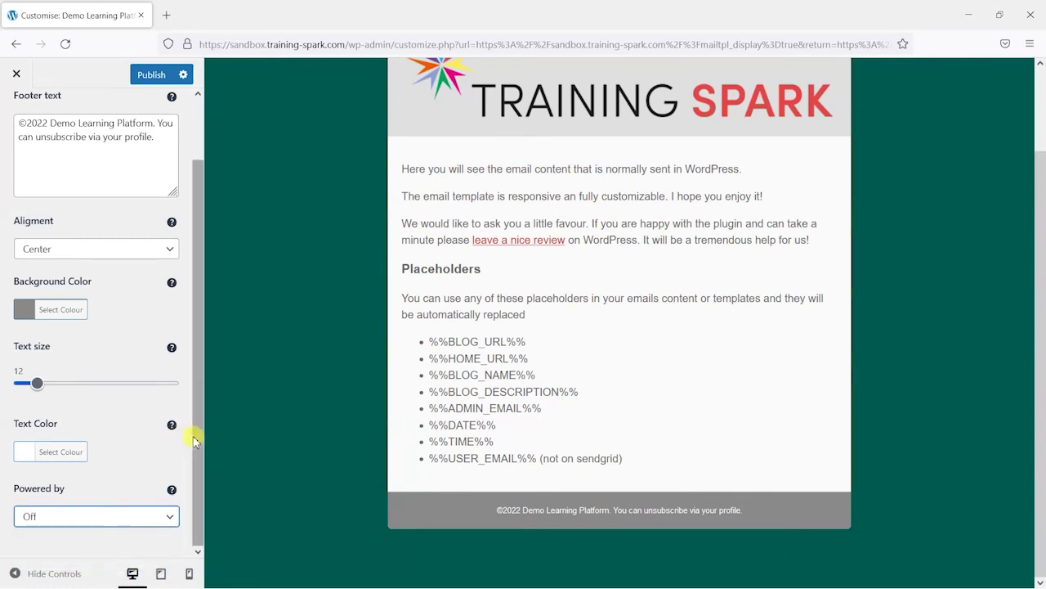
- Leave the Footer options, review the whole email preview and publish the customised email template
{"action": "scroll", "coordinate": [196, 422], "scroll_direction": "up", "scroll_amount": 2}
{"action": "left_click", "coordinate": [12, 117]}
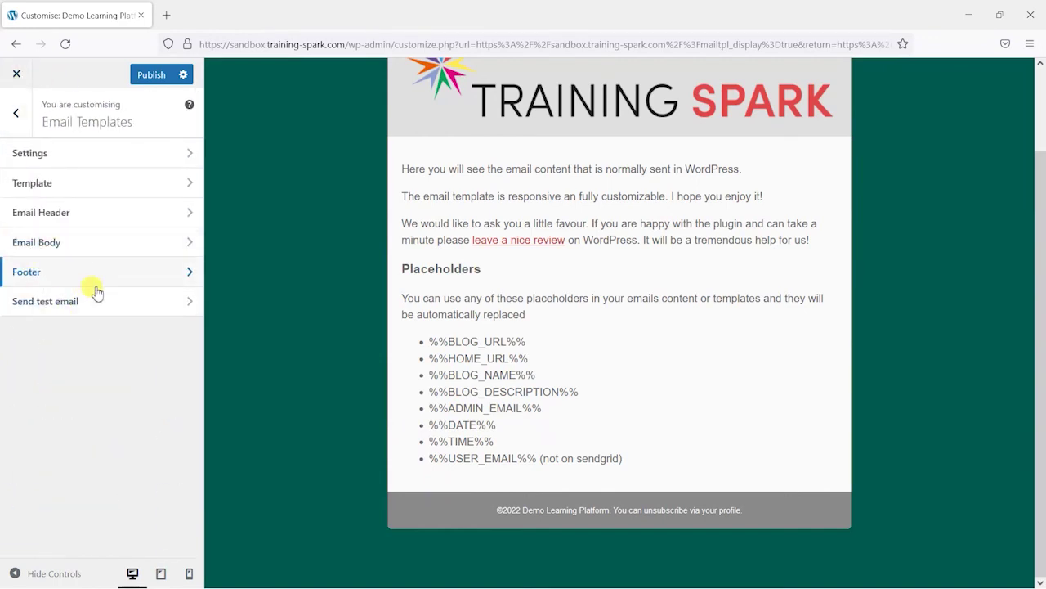
{"action": "scroll", "coordinate": [385, 325], "scroll_direction": "up", "scroll_amount": 2}
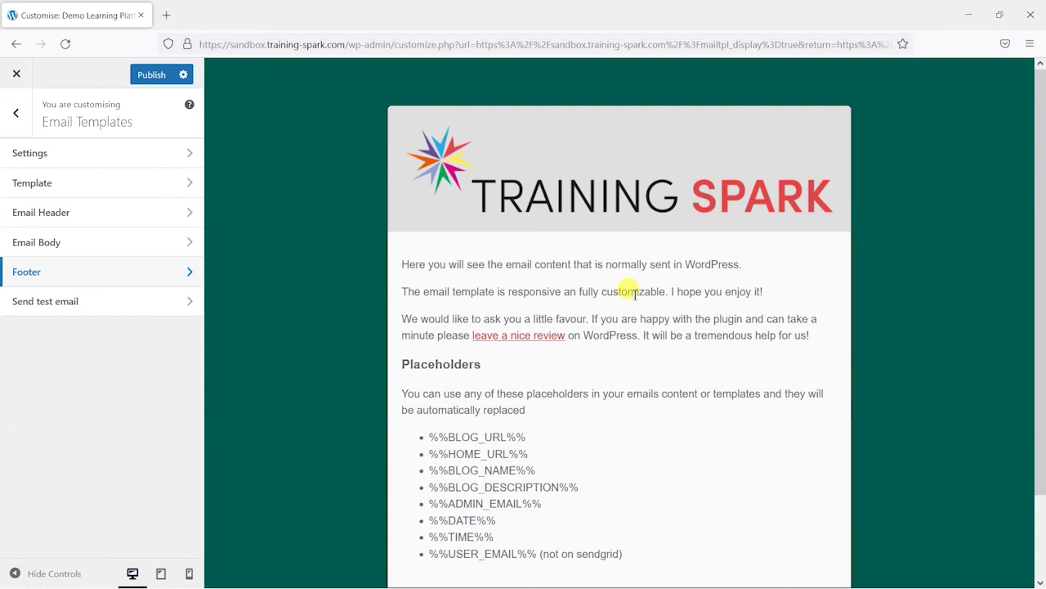
{"action": "scroll", "coordinate": [703, 281], "scroll_direction": "down", "scroll_amount": 1}
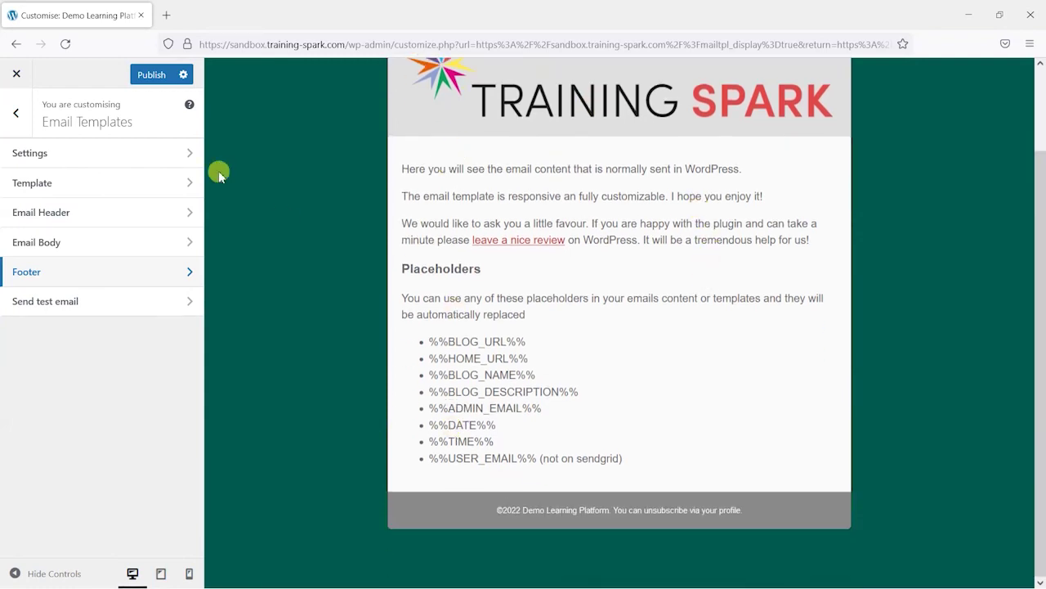
{"action": "left_click", "coordinate": [149, 76]}
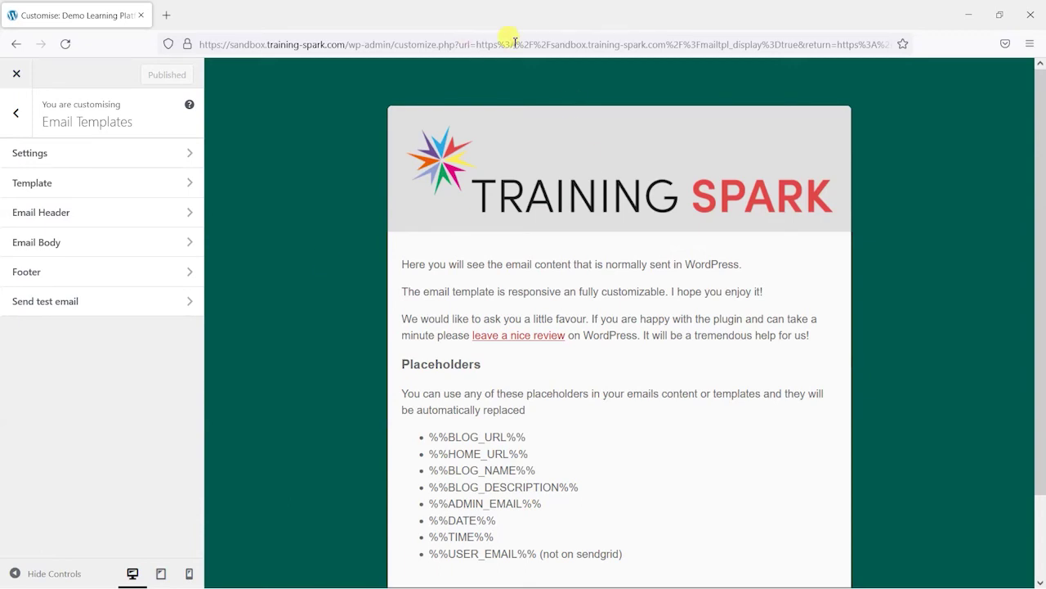
{"action": "scroll", "coordinate": [380, 363], "scroll_direction": "down", "scroll_amount": 2}
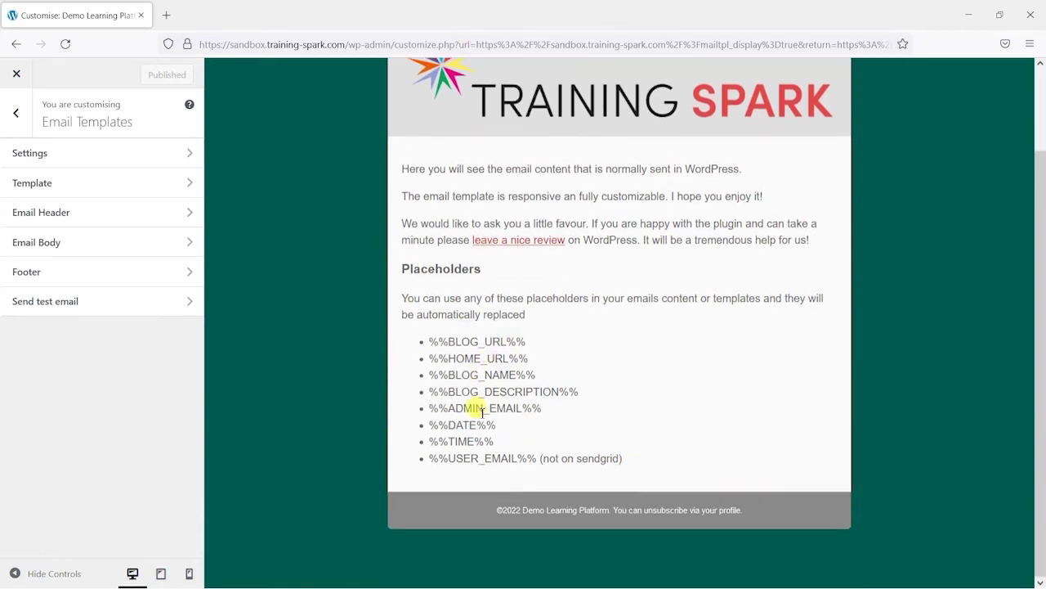
- Switch to the private browser window and request a new password for the test learner from the Lost Password page
{"action": "key", "text": "alt+Tab"}
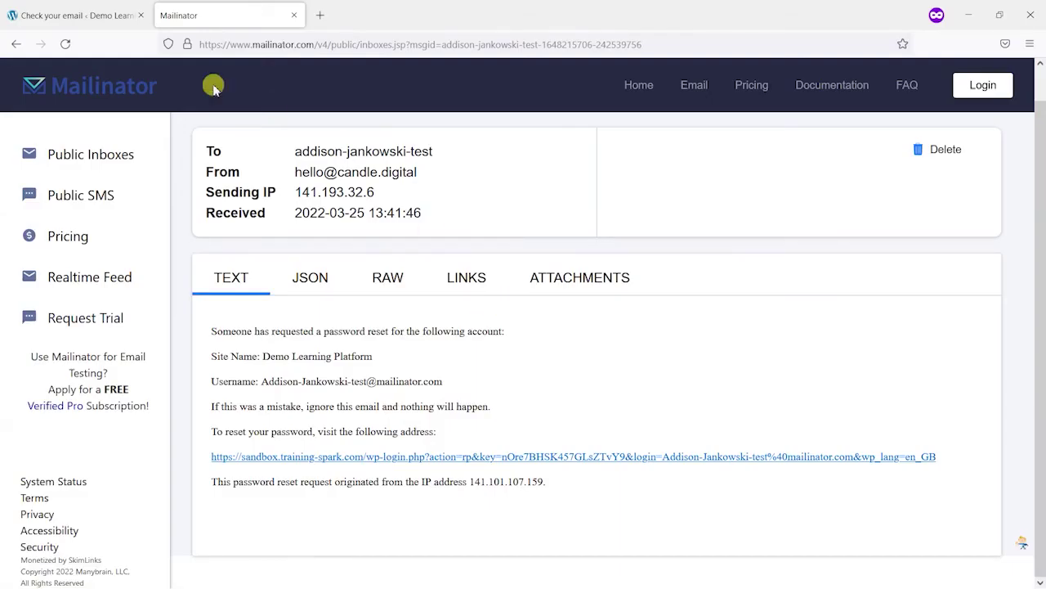
{"action": "left_click", "coordinate": [74, 15]}
{"action": "left_click", "coordinate": [17, 45]}
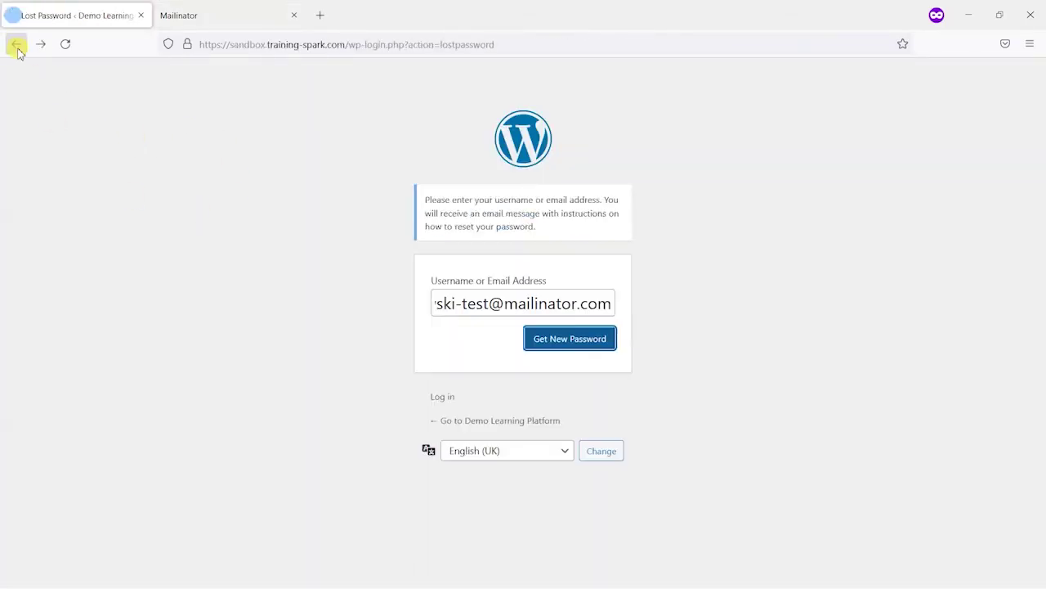
{"action": "left_click", "coordinate": [65, 45]}
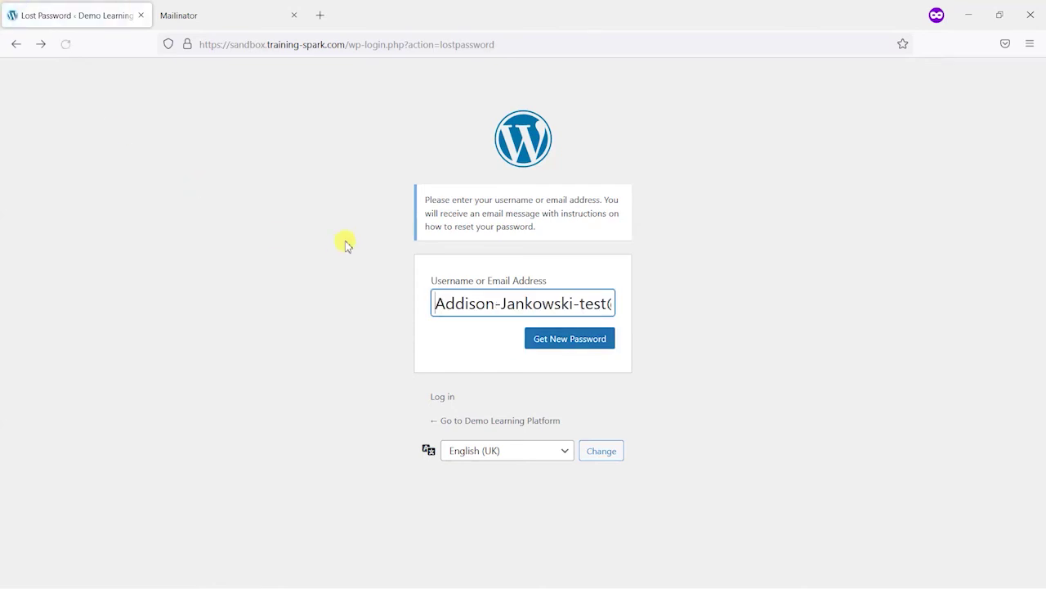
{"action": "left_click", "coordinate": [560, 340]}
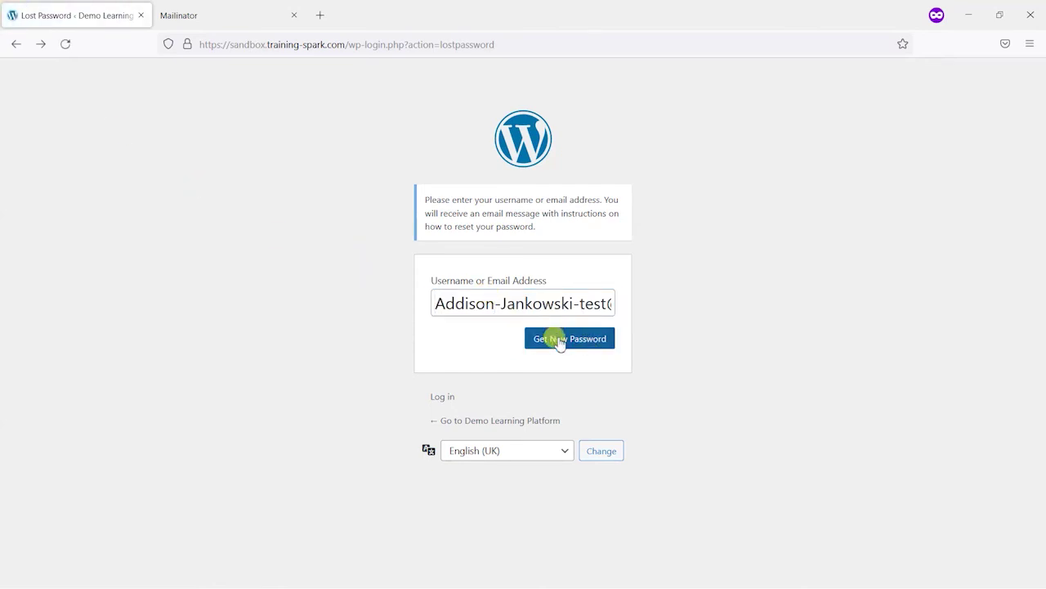
- Check the test learner's Mailinator public inbox for the new password reset email
{"action": "left_click", "coordinate": [229, 10]}
{"action": "left_click", "coordinate": [83, 160]}
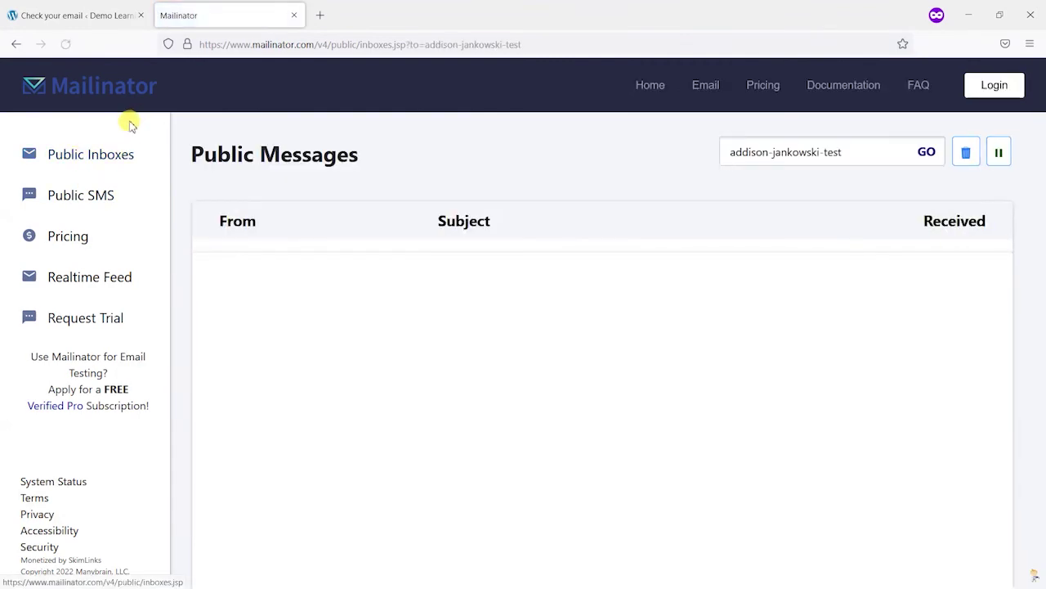
{"action": "left_click", "coordinate": [96, 158]}
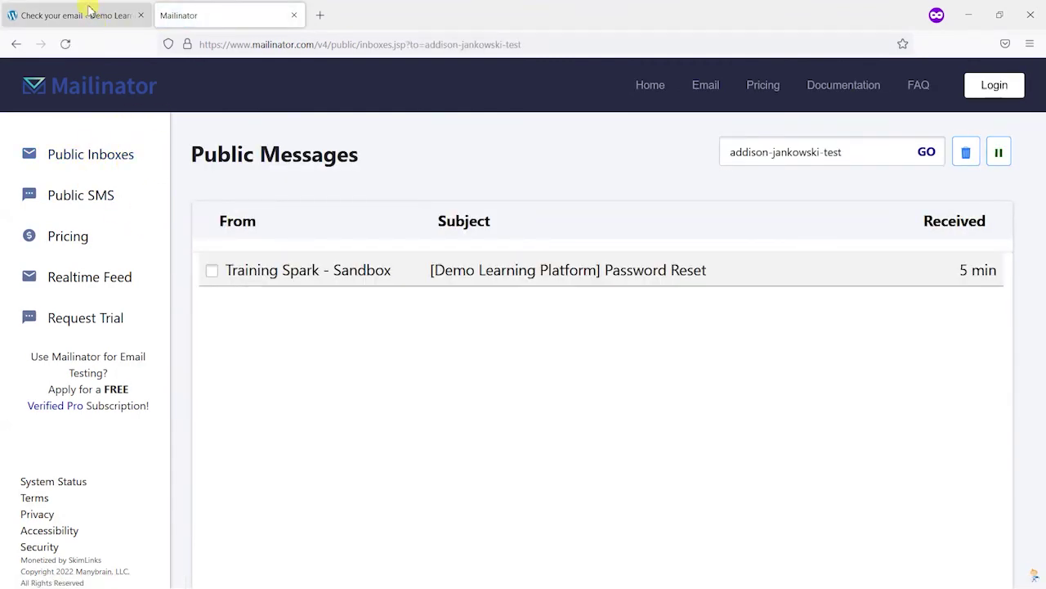
{"action": "left_click", "coordinate": [87, 155]}
{"action": "left_click", "coordinate": [61, 14]}
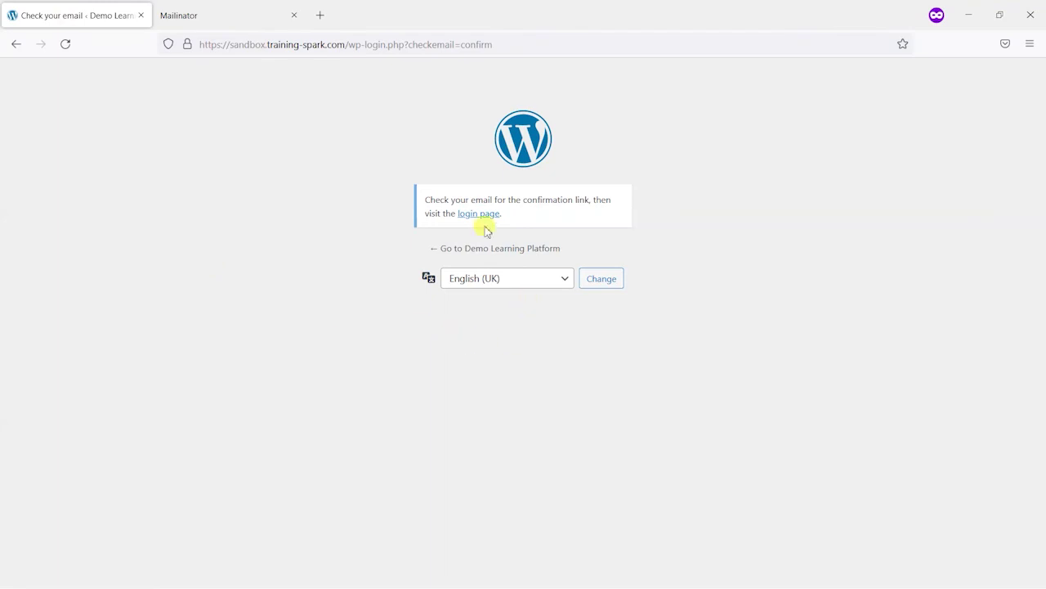
{"action": "left_click", "coordinate": [444, 248]}
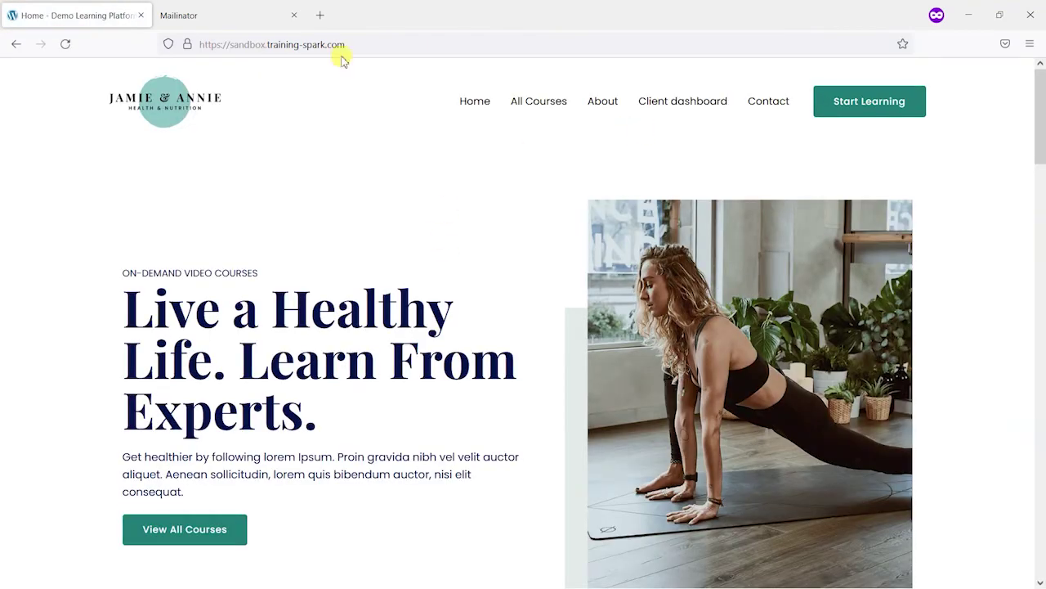
{"action": "left_click", "coordinate": [15, 46]}
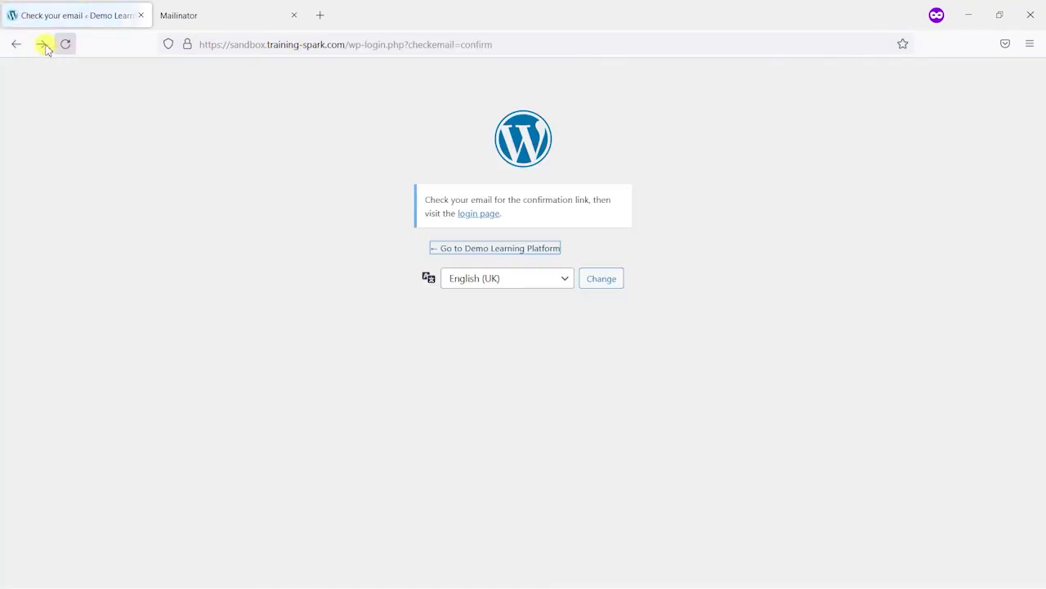
{"action": "left_click", "coordinate": [179, 15]}
{"action": "left_click", "coordinate": [114, 16]}
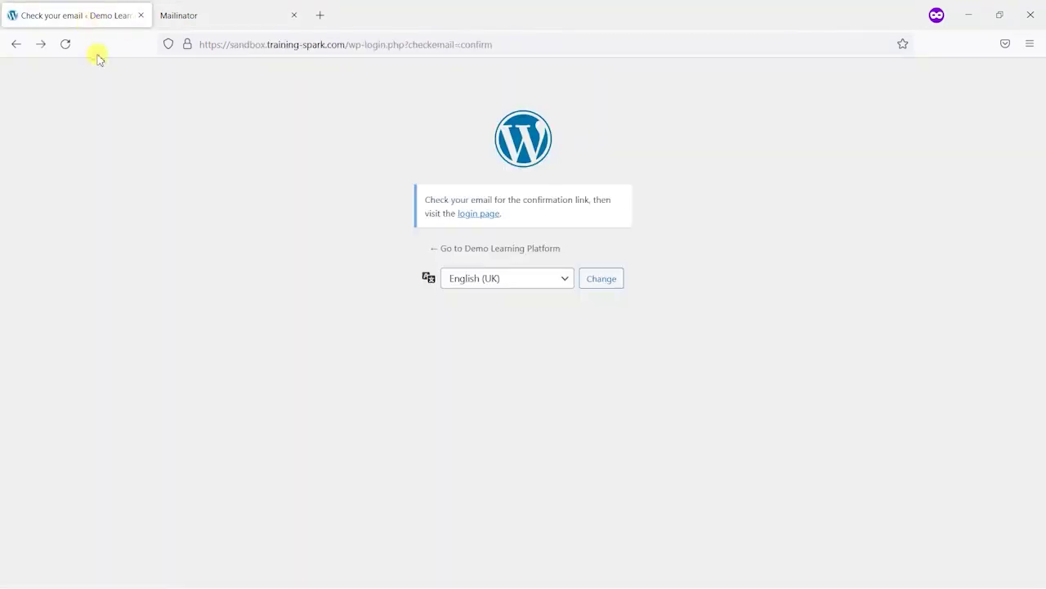
- Go through the login page to the lost password form and request another reset with the test learner's email address
{"action": "left_click", "coordinate": [481, 216]}
{"action": "left_click", "coordinate": [464, 383]}
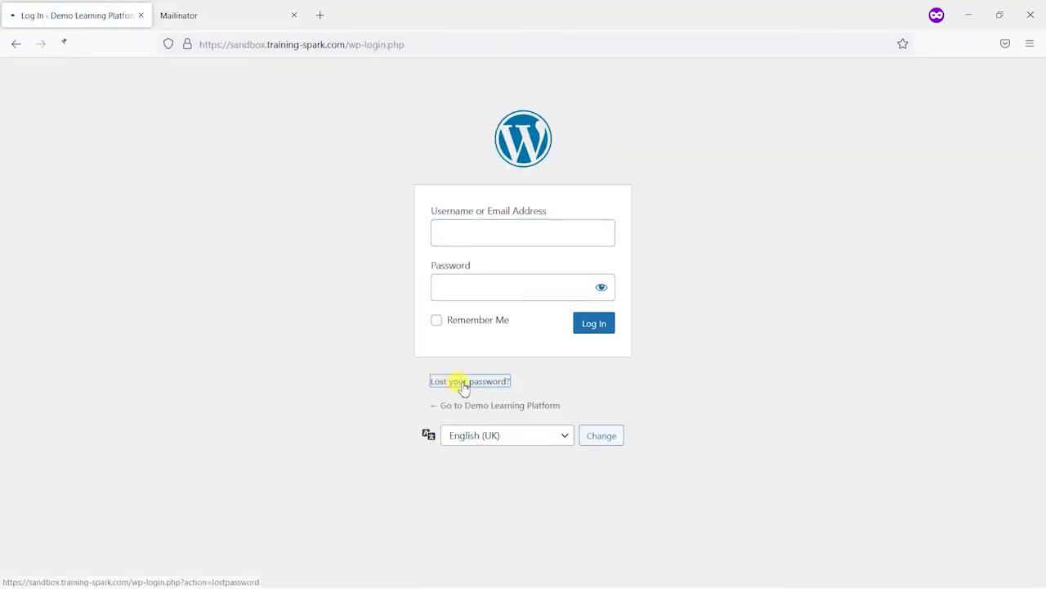
{"action": "key", "text": "ctrl+v"}
{"action": "left_click", "coordinate": [562, 347]}
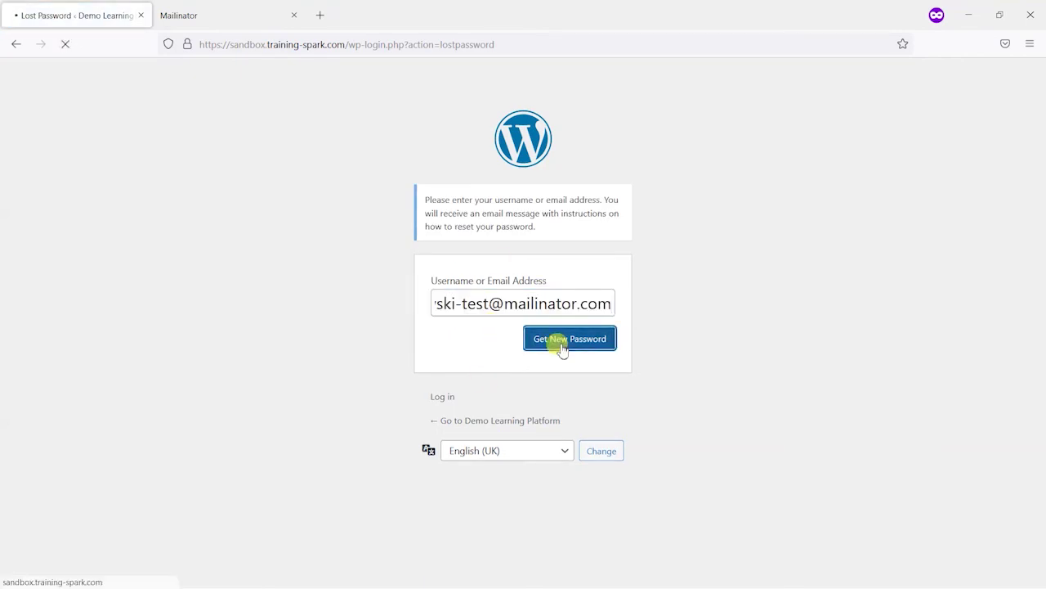
- Open the second newest password reset email in the Mailinator inbox and examine its template header, body and footer
{"action": "left_click", "coordinate": [234, 18]}
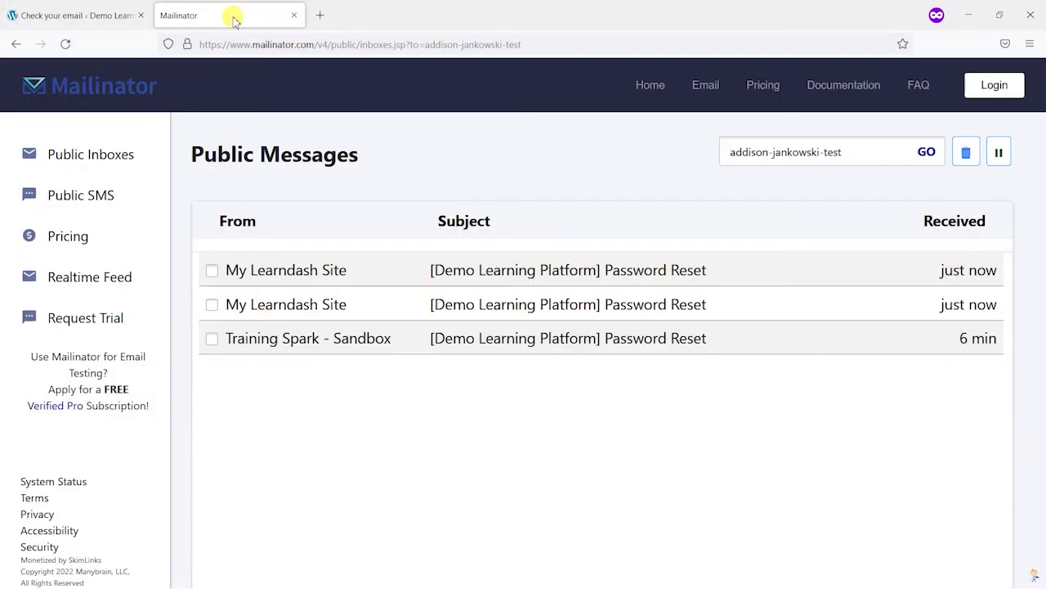
{"action": "left_click", "coordinate": [569, 315]}
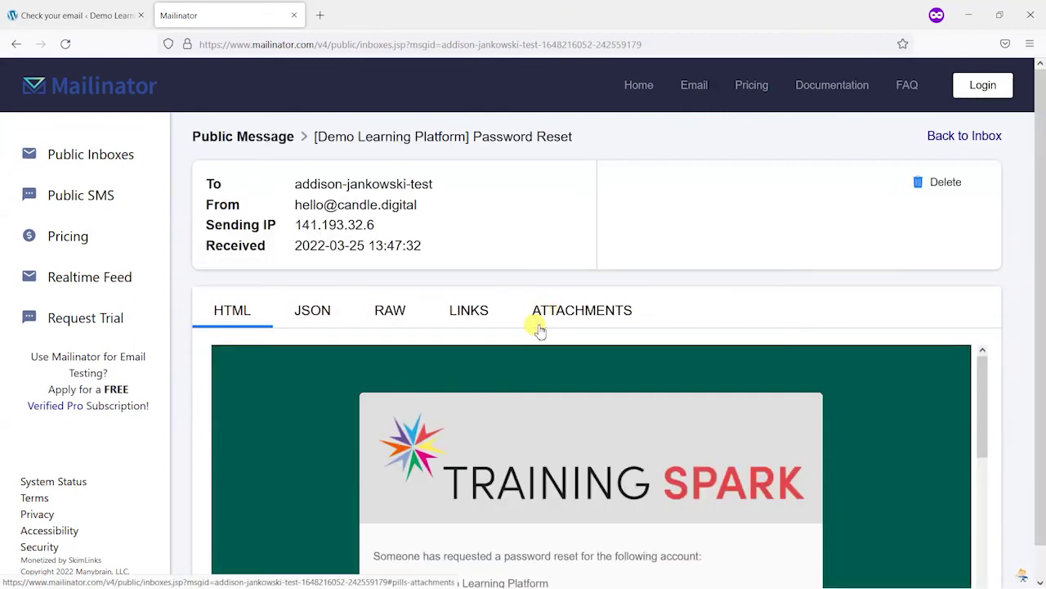
{"action": "scroll", "coordinate": [897, 427], "scroll_direction": "down", "scroll_amount": 3}
{"action": "scroll", "coordinate": [1016, 399], "scroll_direction": "down", "scroll_amount": 1}
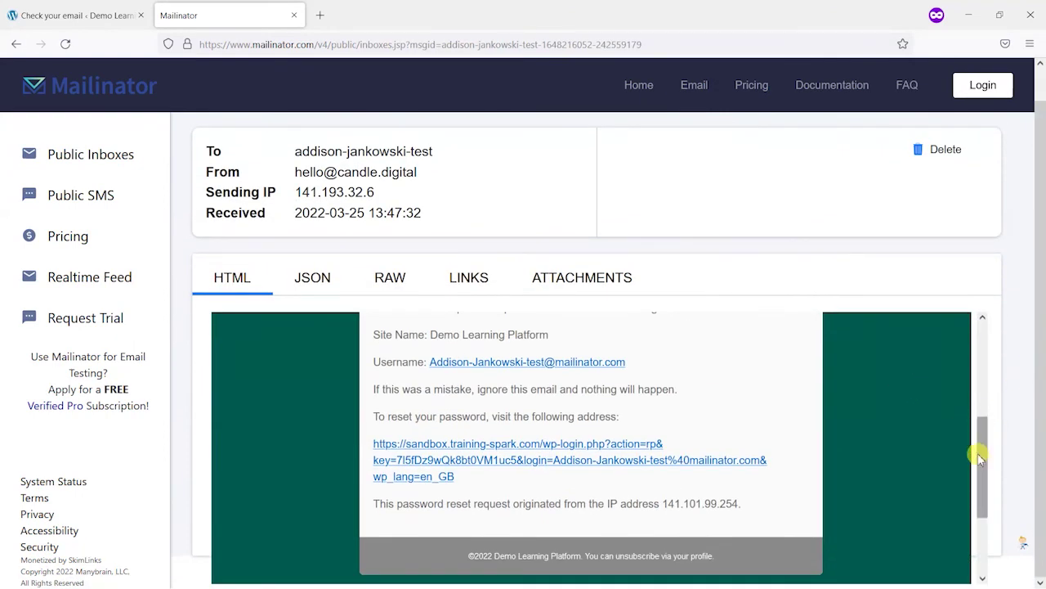
{"action": "left_click_drag", "start_coordinate": [979, 444], "coordinate": [983, 357]}
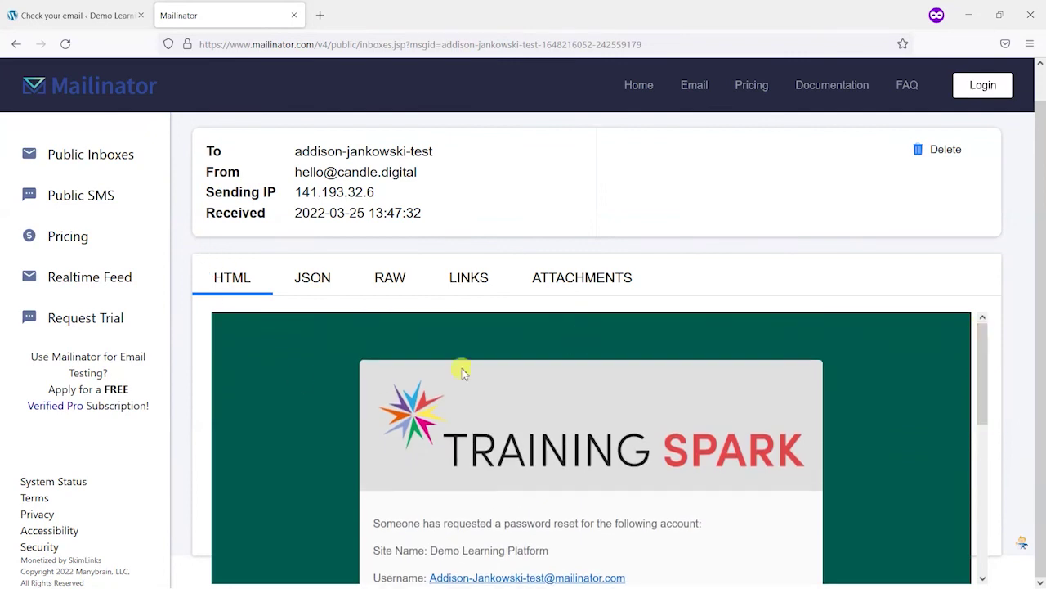
{"action": "scroll", "coordinate": [887, 392], "scroll_direction": "down", "scroll_amount": 5}
{"action": "scroll", "coordinate": [894, 456], "scroll_direction": "up", "scroll_amount": 3}
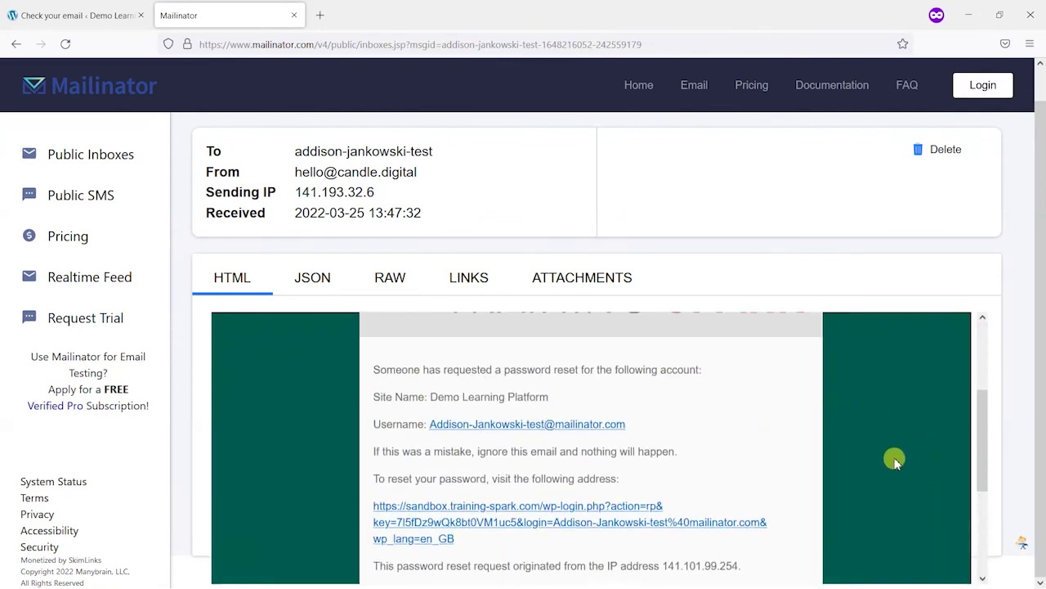
{"action": "scroll", "coordinate": [893, 460], "scroll_direction": "up", "scroll_amount": 1}
{"action": "scroll", "coordinate": [646, 390], "scroll_direction": "down", "scroll_amount": 2}
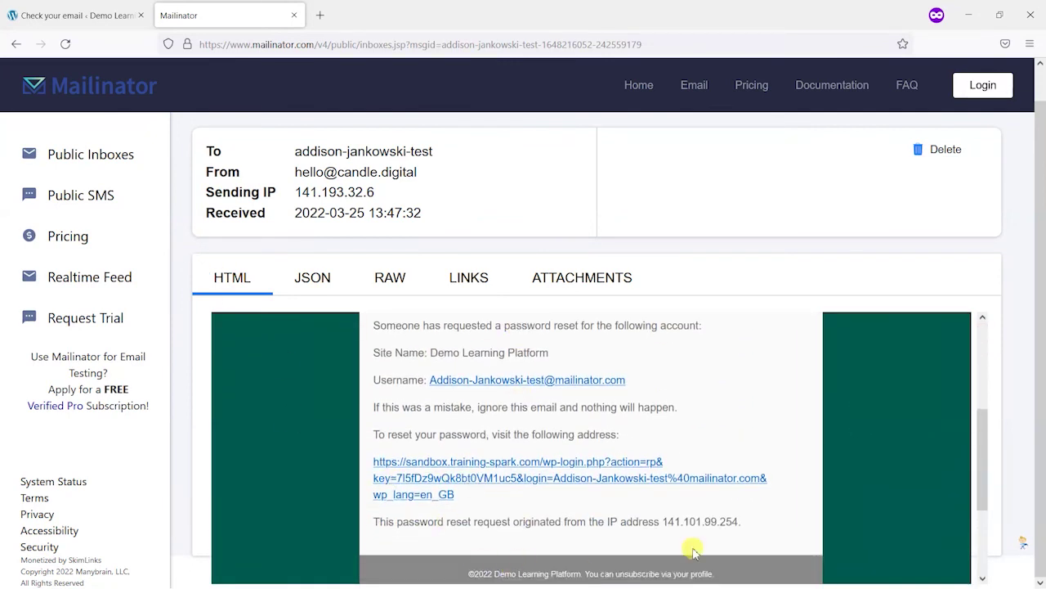
{"action": "scroll", "coordinate": [486, 322], "scroll_direction": "up", "scroll_amount": 2}
{"action": "scroll", "coordinate": [861, 449], "scroll_direction": "up", "scroll_amount": 1}
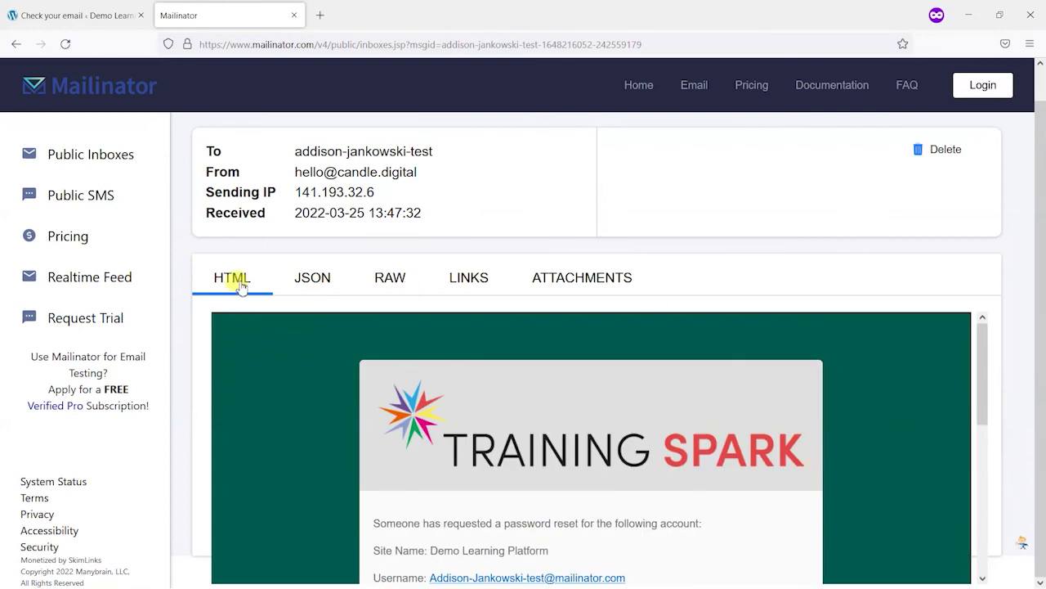
- View the older Training Spark - Sandbox password reset email for comparison, and return to the WordPress password reset confirmation page
{"action": "left_click", "coordinate": [81, 157]}
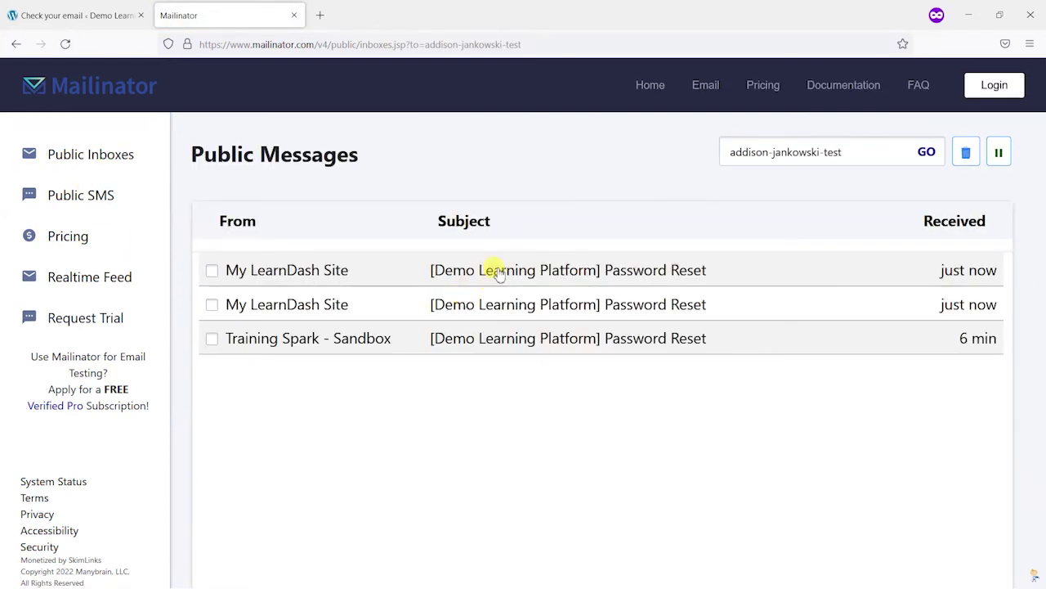
{"action": "left_click", "coordinate": [499, 273]}
{"action": "left_click", "coordinate": [72, 149]}
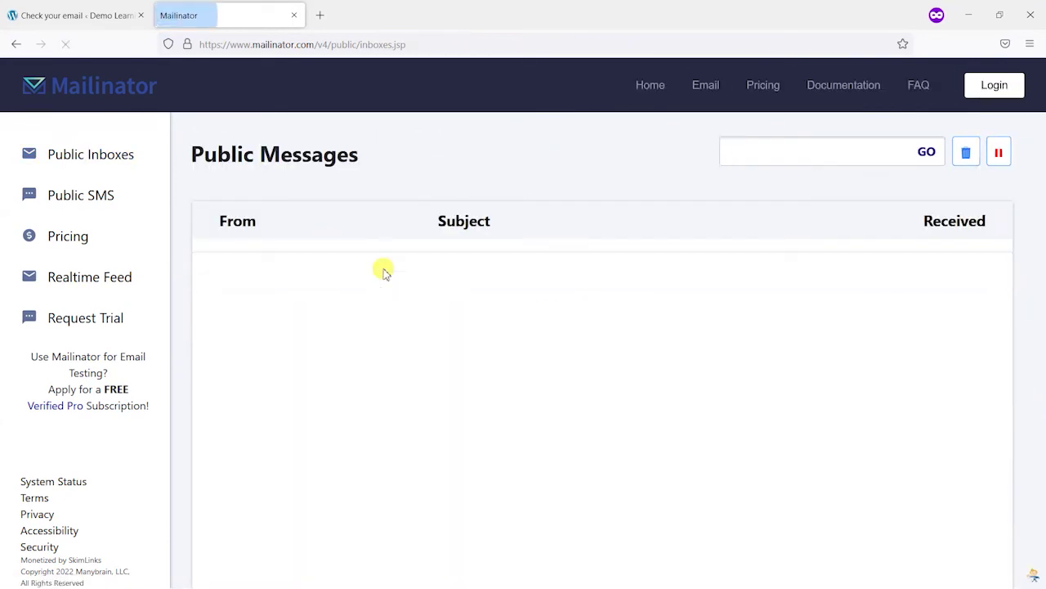
{"action": "left_click", "coordinate": [422, 349]}
{"action": "scroll", "coordinate": [402, 354], "scroll_direction": "down", "scroll_amount": 1}
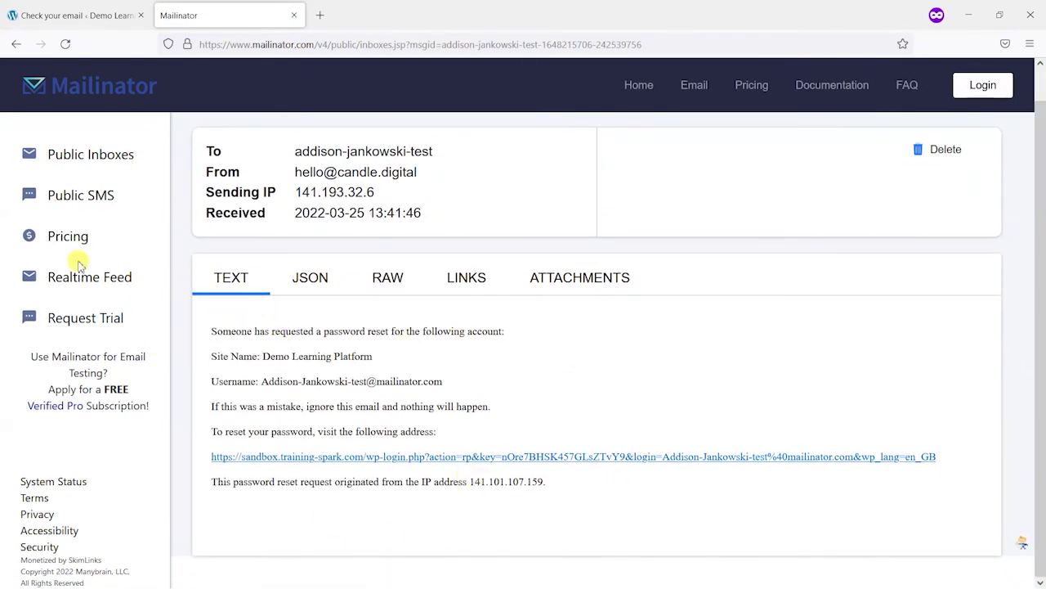
{"action": "left_click", "coordinate": [86, 155]}
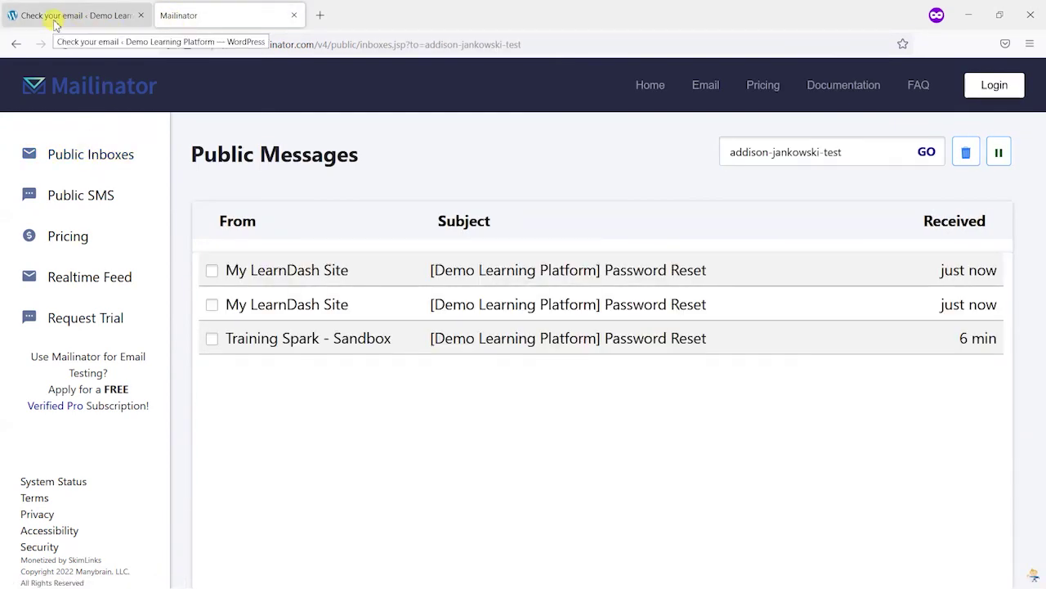
{"action": "left_click", "coordinate": [55, 23]}
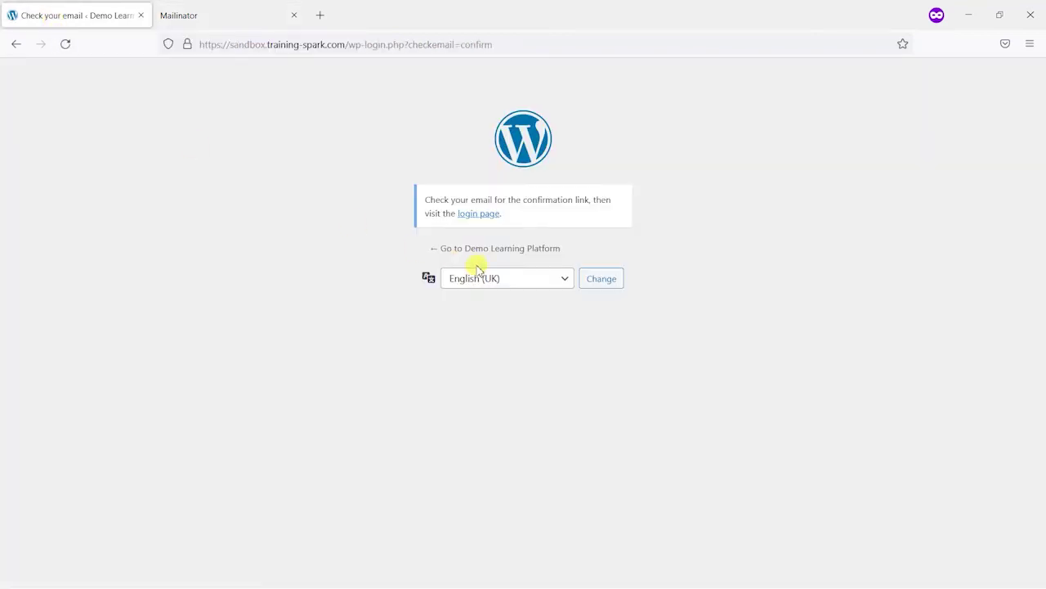